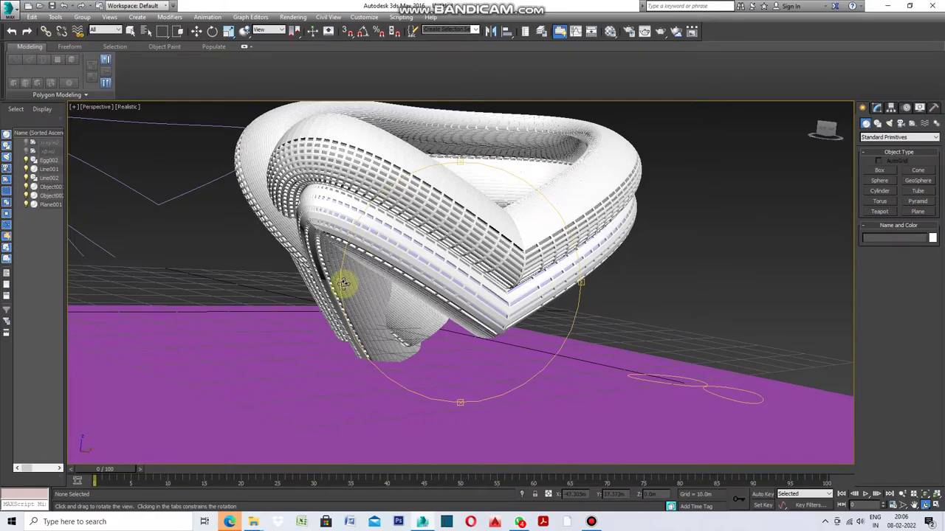
Orbit the Perspective view around the looping tower model above its ground plane
{"action": "mouse_move", "coordinate": [344, 281]}
{"action": "left_mouse_down"}
{"action": "mouse_move", "coordinate": [497, 300]}
{"action": "mouse_move", "coordinate": [512, 316]}
{"action": "mouse_move", "coordinate": [542, 305]}
{"action": "mouse_move", "coordinate": [674, 323]}
{"action": "left_mouse_up"}
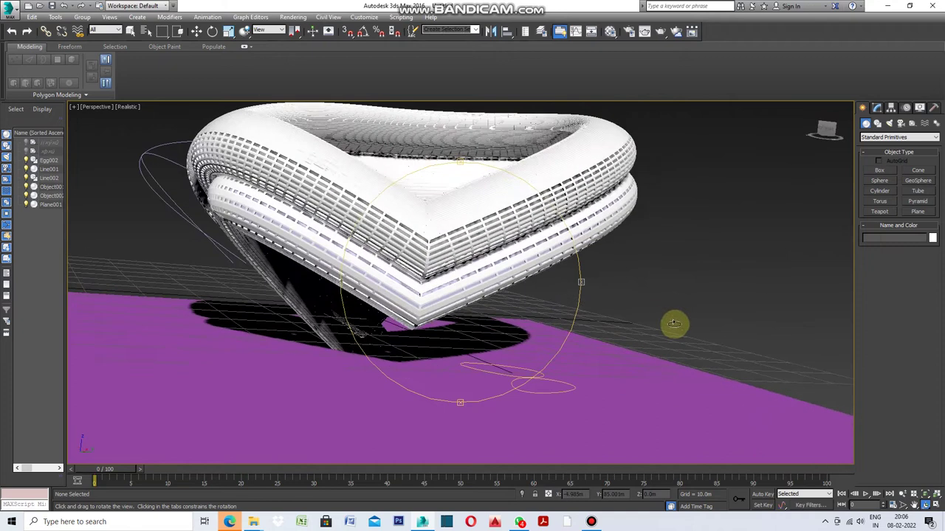
Orbit and zoom in on the tubular facade openings, then restore the four-viewport layout
{"action": "mouse_move", "coordinate": [461, 170]}
{"action": "left_mouse_down"}
{"action": "mouse_move", "coordinate": [449, 223]}
{"action": "mouse_move", "coordinate": [460, 173]}
{"action": "left_mouse_up"}
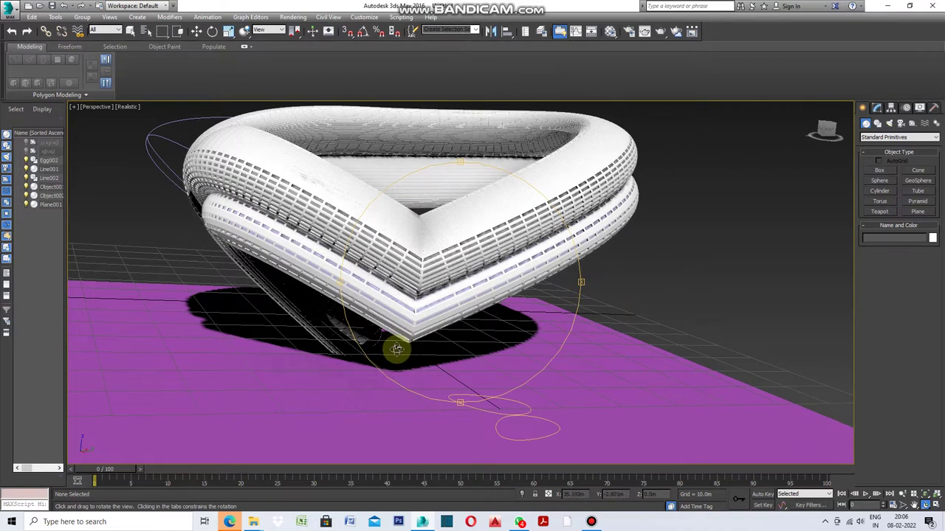
{"action": "scroll", "coordinate": [396, 349], "scroll_direction": "up", "scroll_amount": 3}
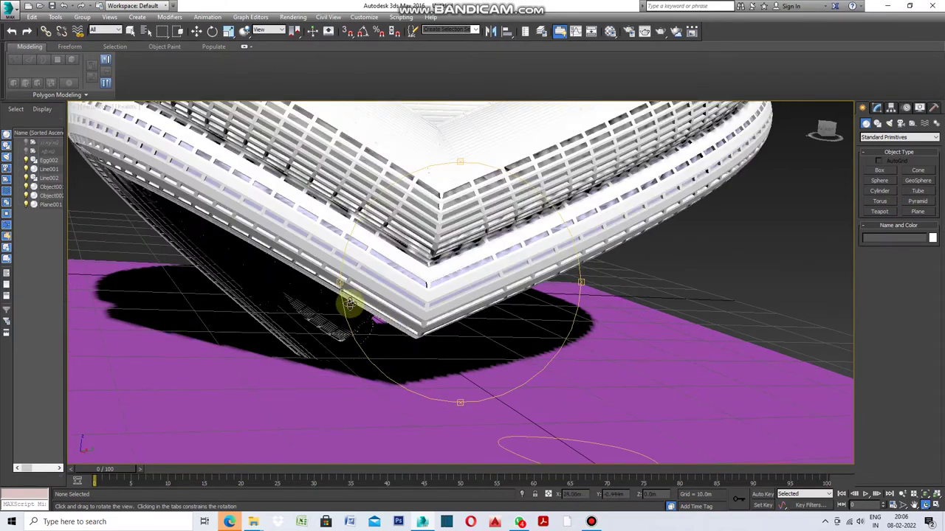
{"action": "mouse_move", "coordinate": [340, 293]}
{"action": "left_mouse_down"}
{"action": "mouse_move", "coordinate": [369, 305]}
{"action": "mouse_move", "coordinate": [466, 308]}
{"action": "mouse_move", "coordinate": [487, 321]}
{"action": "mouse_move", "coordinate": [498, 348]}
{"action": "mouse_move", "coordinate": [534, 362]}
{"action": "mouse_move", "coordinate": [552, 354]}
{"action": "mouse_move", "coordinate": [554, 340]}
{"action": "mouse_move", "coordinate": [507, 320]}
{"action": "mouse_move", "coordinate": [546, 332]}
{"action": "mouse_move", "coordinate": [628, 322]}
{"action": "left_mouse_up"}
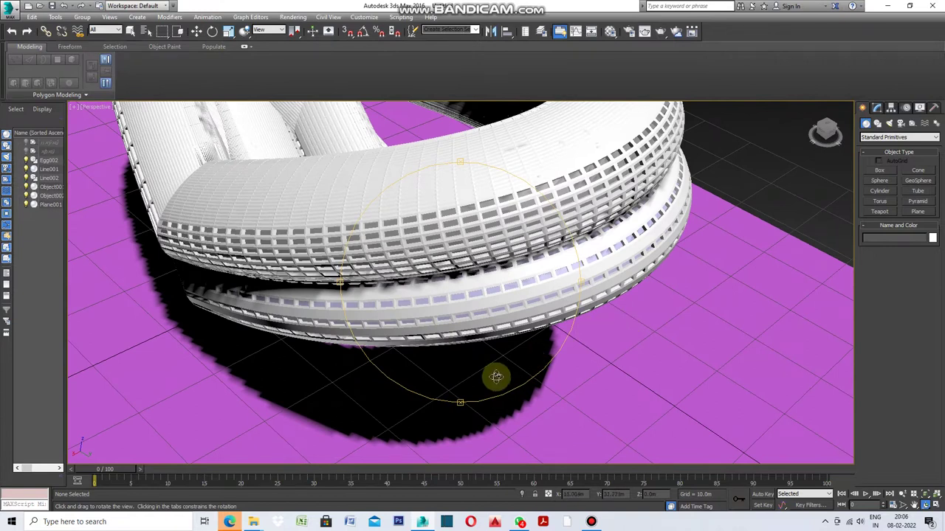
{"action": "left_click", "coordinate": [74, 108]}
{"action": "left_click", "coordinate": [103, 117]}
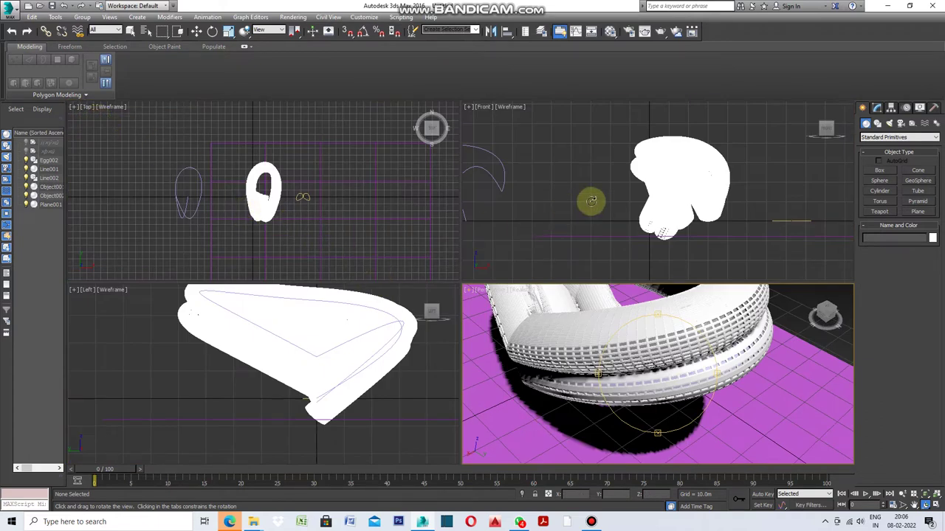
Maximize the Front viewport and select the crossed curve Line002 to copy it as Line003
{"action": "left_click_drag", "start_coordinate": [592, 200], "coordinate": [525, 204]}
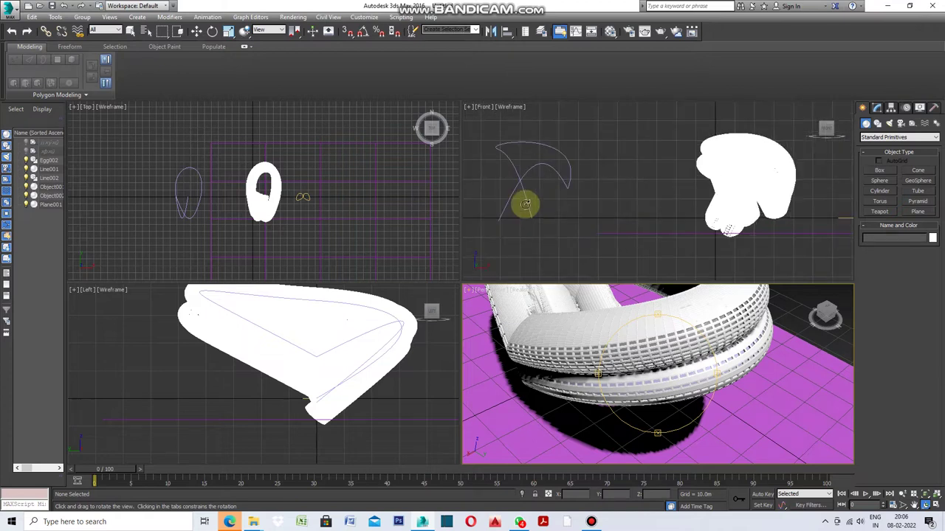
{"action": "left_click", "coordinate": [469, 112]}
{"action": "left_click", "coordinate": [467, 107]}
{"action": "left_click", "coordinate": [485, 122]}
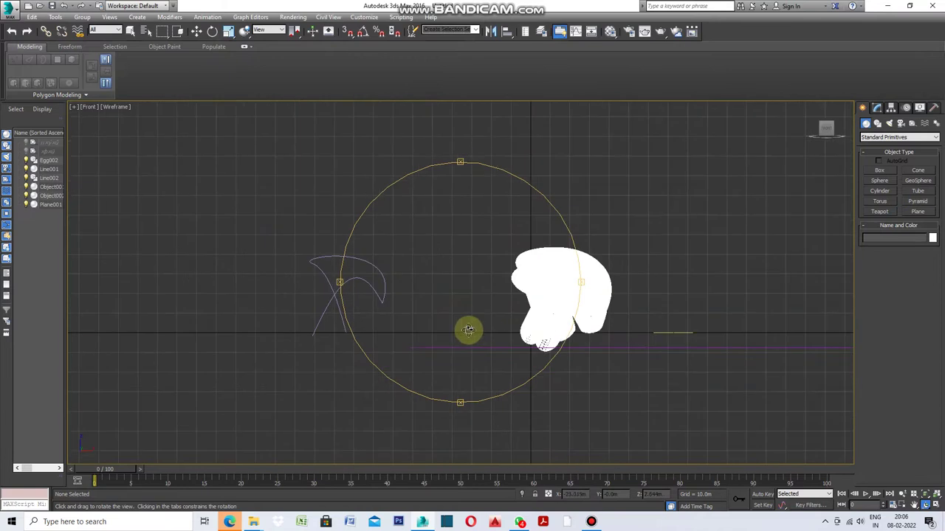
{"action": "scroll", "coordinate": [334, 297], "scroll_direction": "up", "scroll_amount": 5}
{"action": "key", "text": "Escape"}
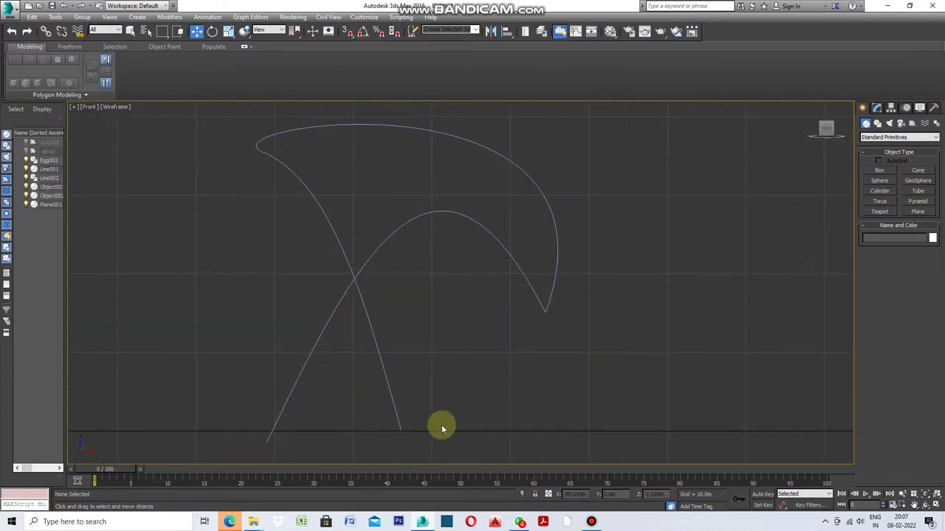
{"action": "left_click", "coordinate": [378, 244]}
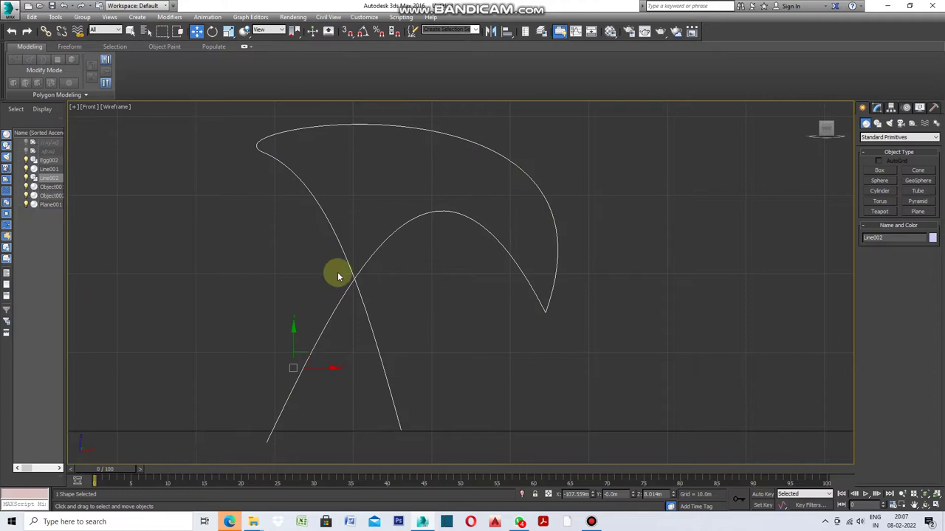
{"action": "scroll", "coordinate": [331, 270], "scroll_direction": "down", "scroll_amount": 3}
{"action": "scroll", "coordinate": [342, 299], "scroll_direction": "down", "scroll_amount": 2}
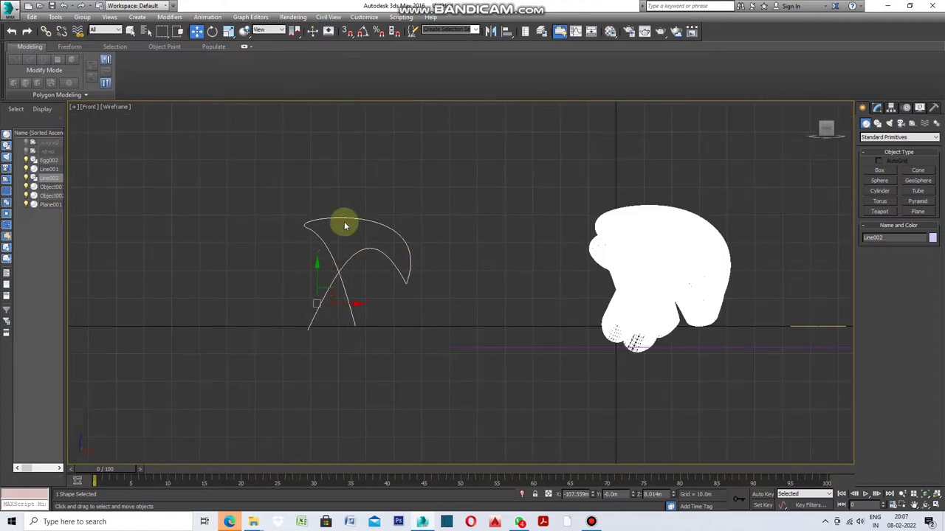
Reselect Line002 in the maximized Front view and bring up its Modify panel
{"action": "left_click", "coordinate": [878, 125]}
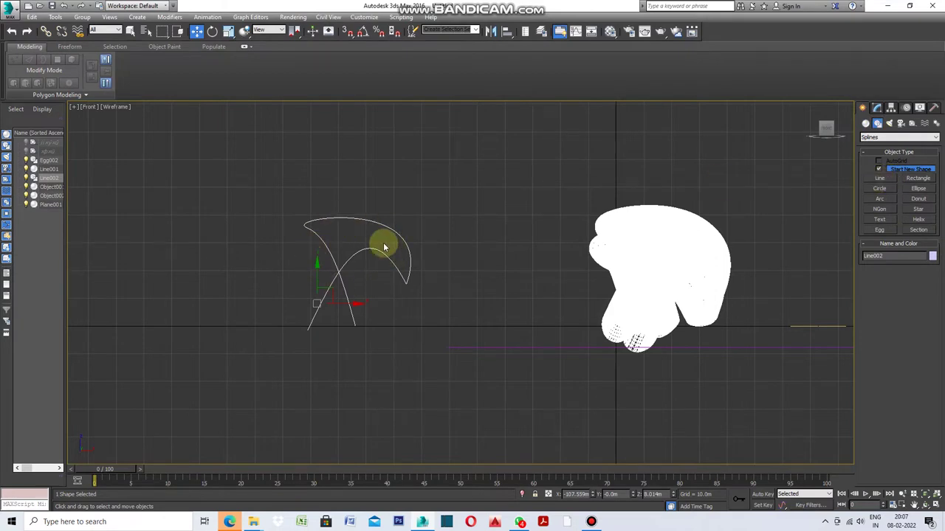
{"action": "key", "text": "alt+w"}
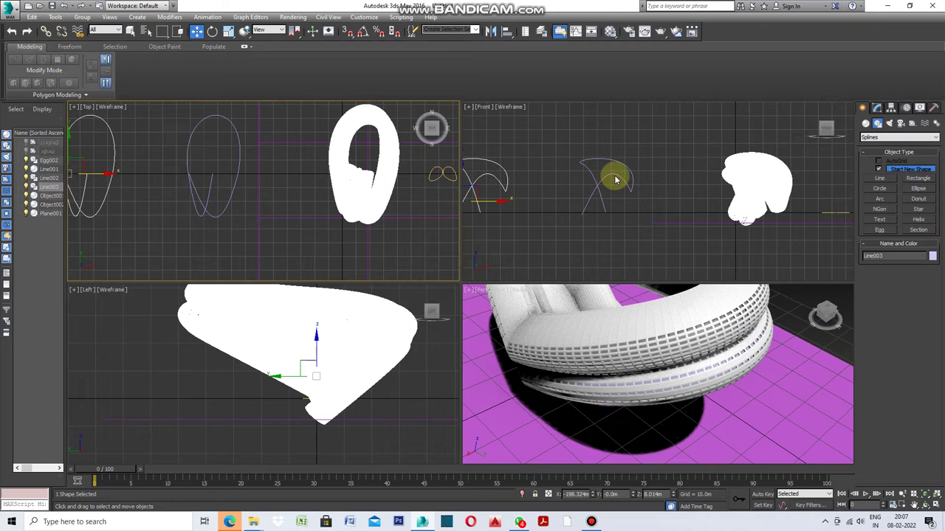
{"action": "left_click", "coordinate": [613, 172]}
{"action": "left_click", "coordinate": [468, 107]}
{"action": "left_click", "coordinate": [488, 118]}
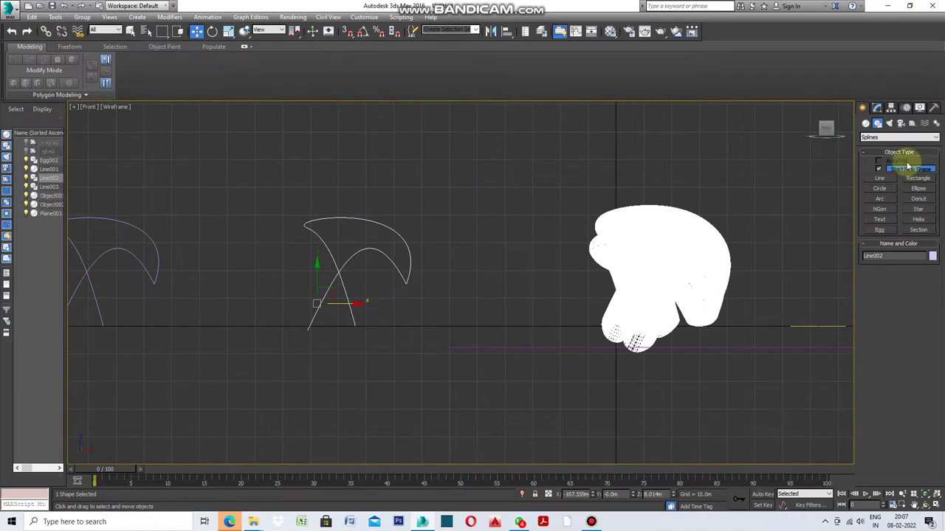
{"action": "left_click", "coordinate": [876, 108]}
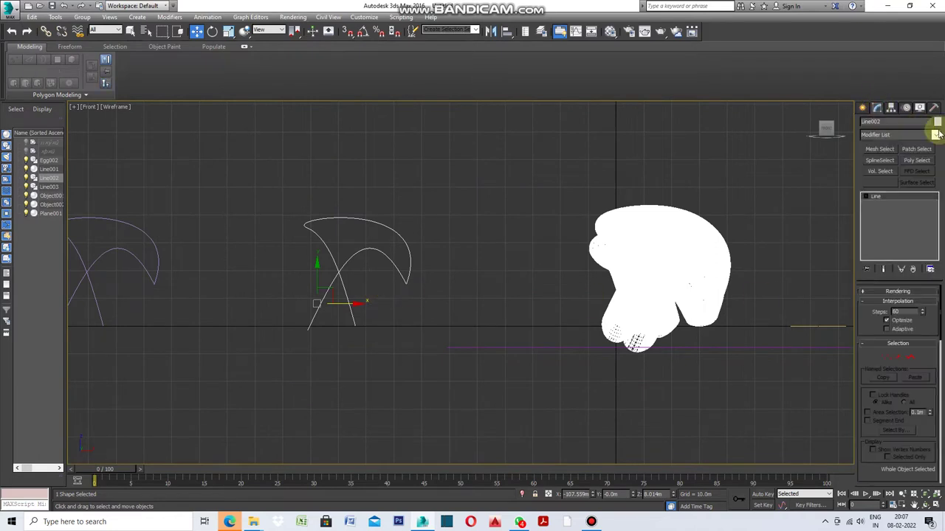
Apply a Sweep modifier to Line002 from the Modifier List and zoom the Front view
{"action": "left_click", "coordinate": [935, 135]}
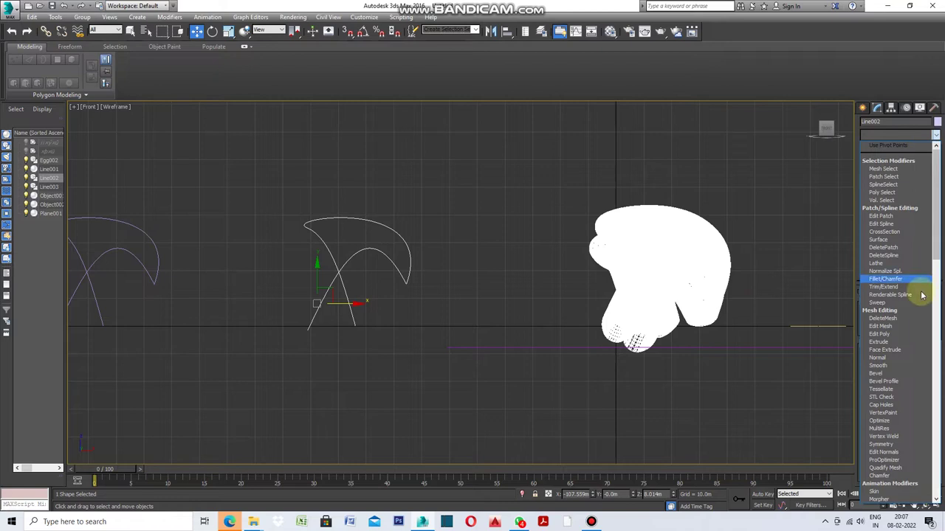
{"action": "left_click", "coordinate": [879, 303]}
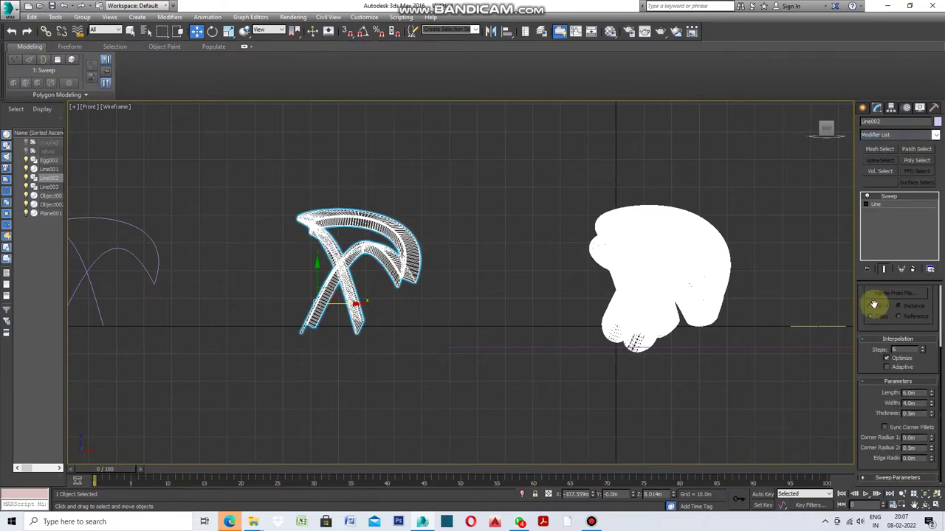
{"action": "scroll", "coordinate": [359, 282], "scroll_direction": "up", "scroll_amount": 2}
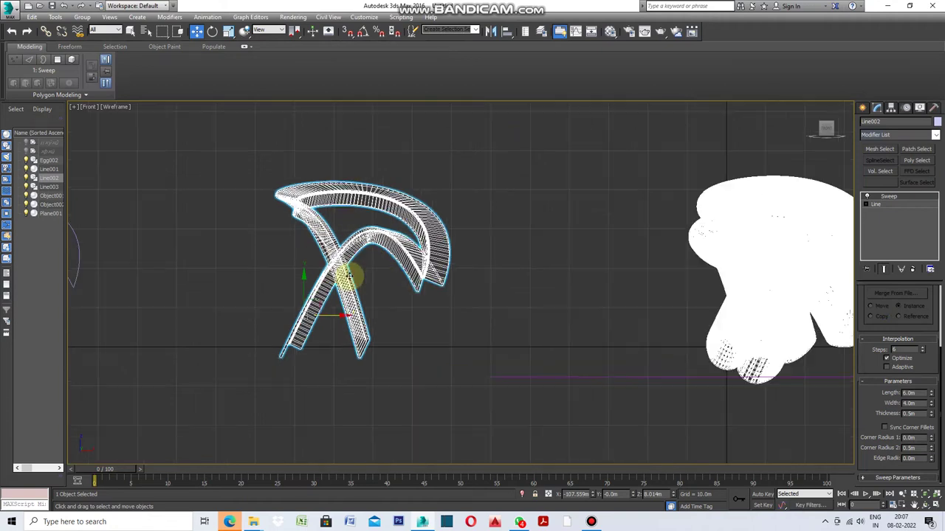
{"action": "left_click", "coordinate": [73, 107]}
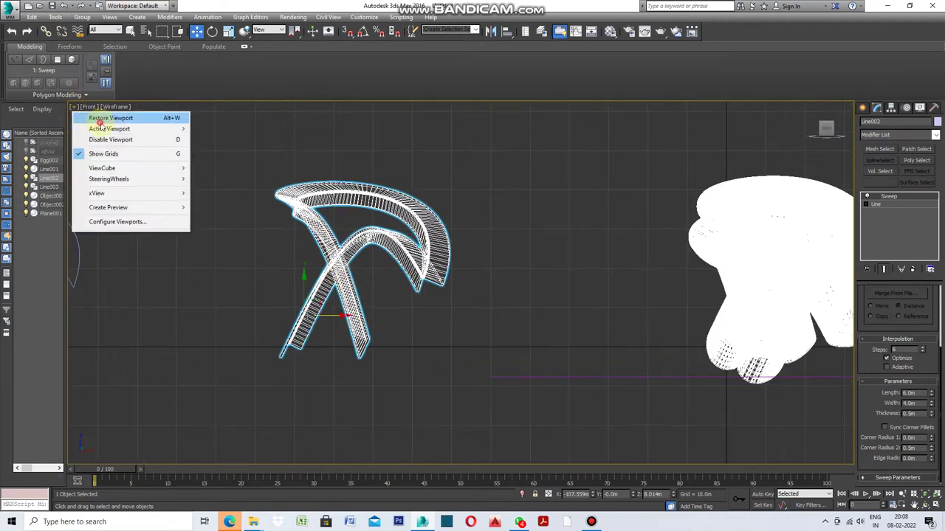
Zoom, orbit and maximize the Perspective view on the Angle-section strip, showing Section Type
{"action": "left_click", "coordinate": [85, 116]}
{"action": "scroll", "coordinate": [642, 406], "scroll_direction": "down", "scroll_amount": 3}
{"action": "scroll", "coordinate": [730, 369], "scroll_direction": "down", "scroll_amount": 3}
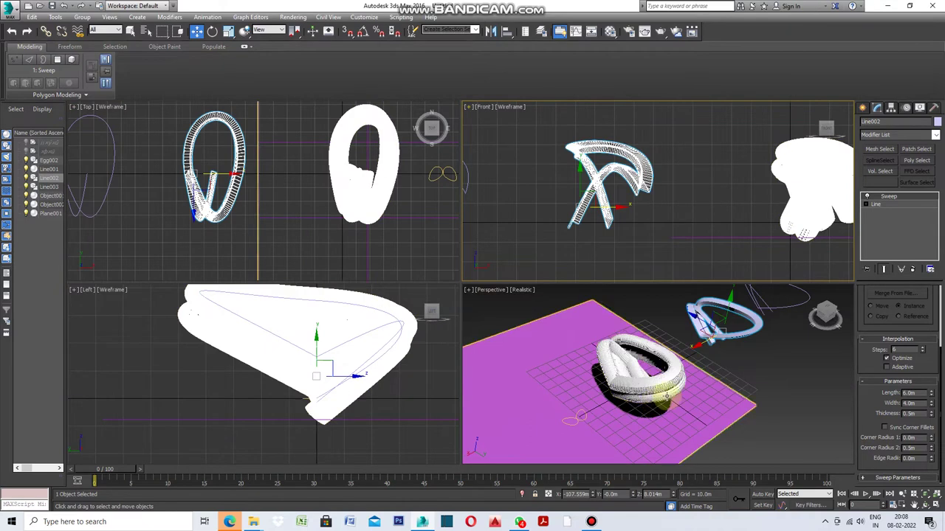
{"action": "scroll", "coordinate": [738, 318], "scroll_direction": "up", "scroll_amount": 1}
{"action": "scroll", "coordinate": [733, 317], "scroll_direction": "up", "scroll_amount": 2}
{"action": "scroll", "coordinate": [731, 319], "scroll_direction": "up", "scroll_amount": 2}
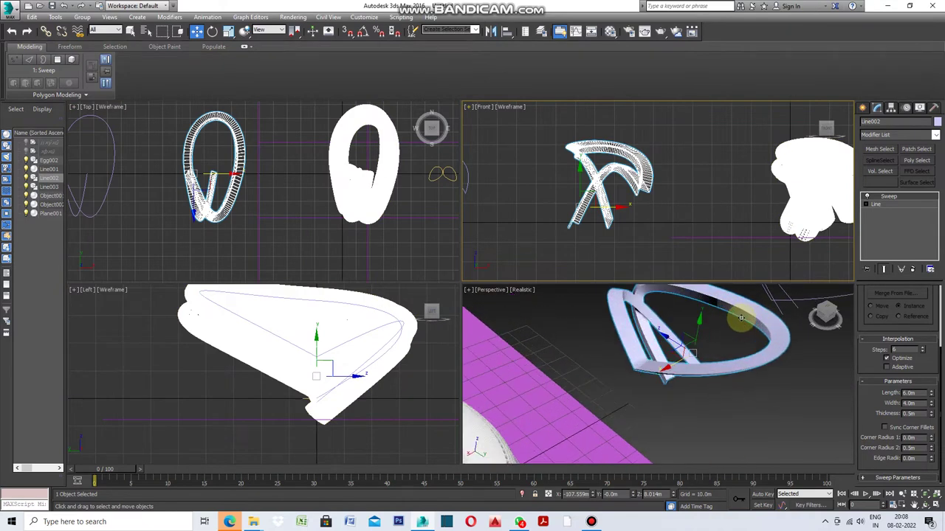
{"action": "scroll", "coordinate": [738, 318], "scroll_direction": "up", "scroll_amount": 2}
{"action": "mouse_move", "coordinate": [646, 360]}
{"action": "middle_mouse_down", "text": "alt"}
{"action": "mouse_move", "coordinate": [671, 322]}
{"action": "mouse_move", "coordinate": [651, 356]}
{"action": "middle_mouse_up", "text": "alt"}
{"action": "left_click", "coordinate": [470, 291]}
{"action": "left_click", "coordinate": [492, 301]}
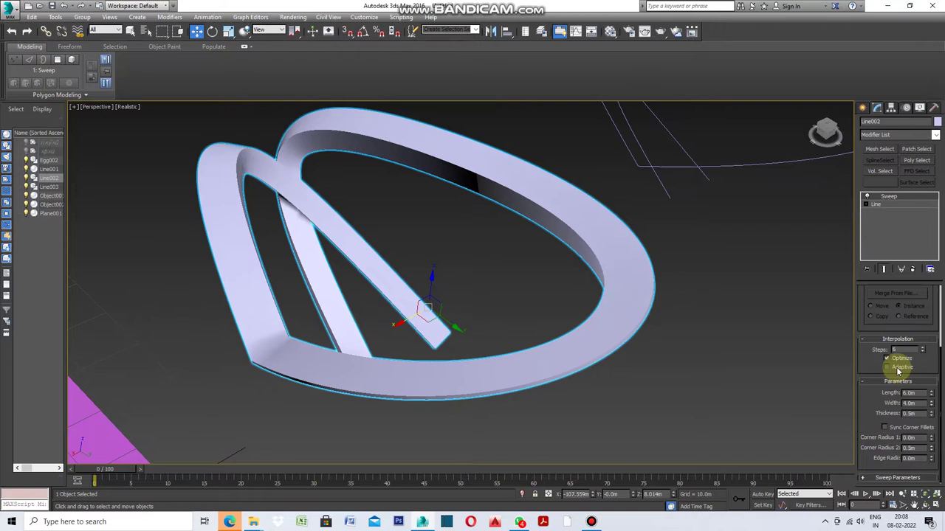
{"action": "left_click_drag", "start_coordinate": [941, 377], "coordinate": [939, 295]}
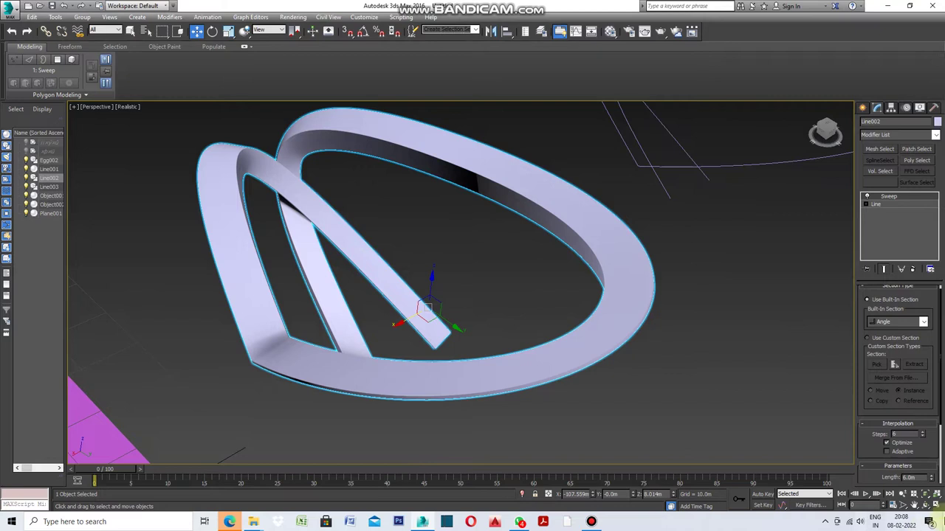
Try Bar and then Channel as the Sweep's built-in section, orbiting to inspect each
{"action": "left_click", "coordinate": [920, 506]}
{"action": "left_click_drag", "start_coordinate": [460, 405], "coordinate": [460, 382]}
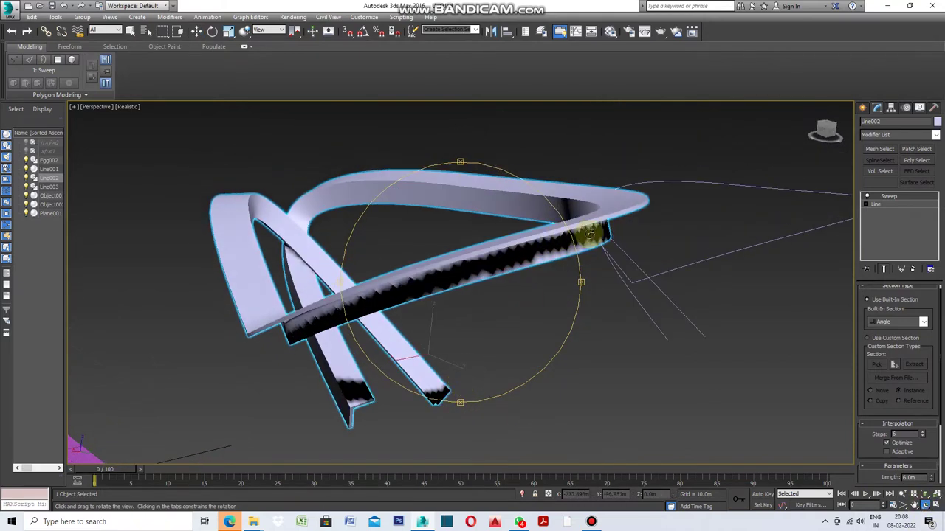
{"action": "mouse_move", "coordinate": [339, 291]}
{"action": "left_mouse_down"}
{"action": "mouse_move", "coordinate": [367, 306]}
{"action": "mouse_move", "coordinate": [440, 311]}
{"action": "mouse_move", "coordinate": [451, 301]}
{"action": "mouse_move", "coordinate": [343, 307]}
{"action": "mouse_move", "coordinate": [436, 337]}
{"action": "left_mouse_up"}
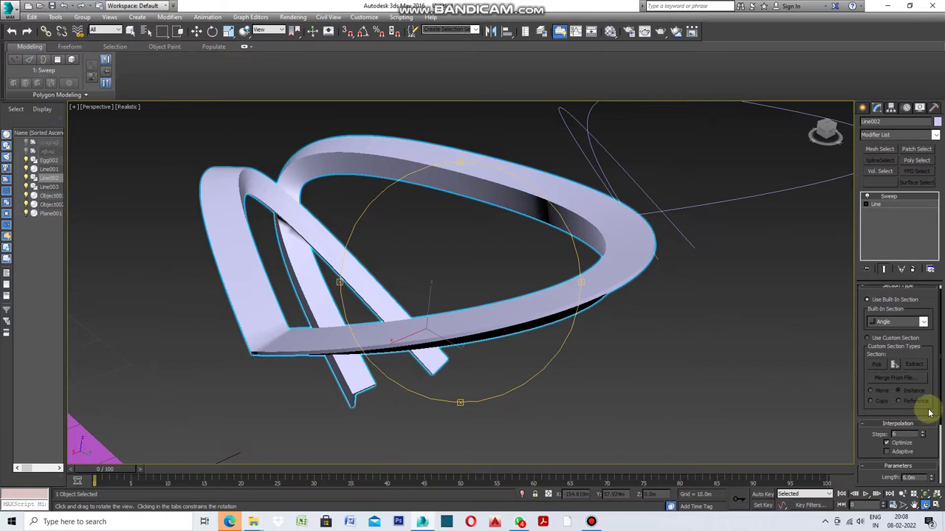
{"action": "left_click", "coordinate": [922, 322]}
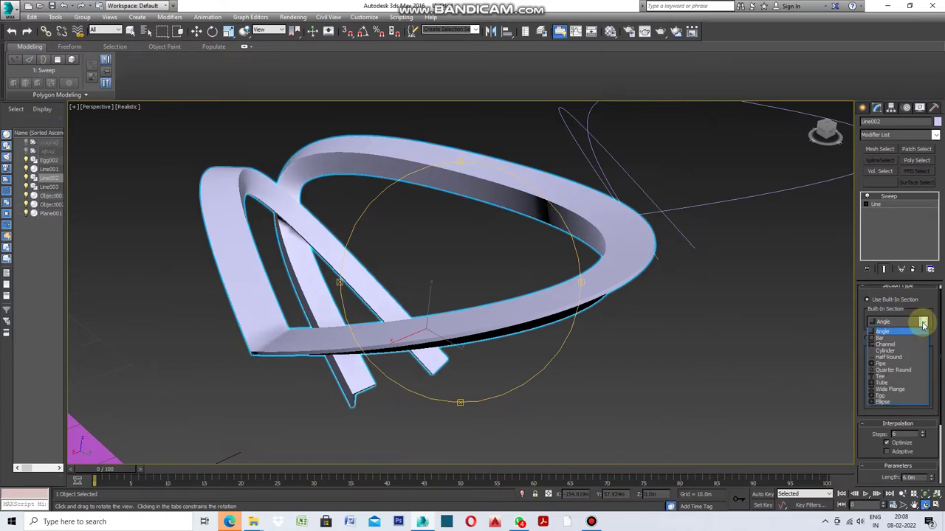
{"action": "left_click", "coordinate": [894, 339]}
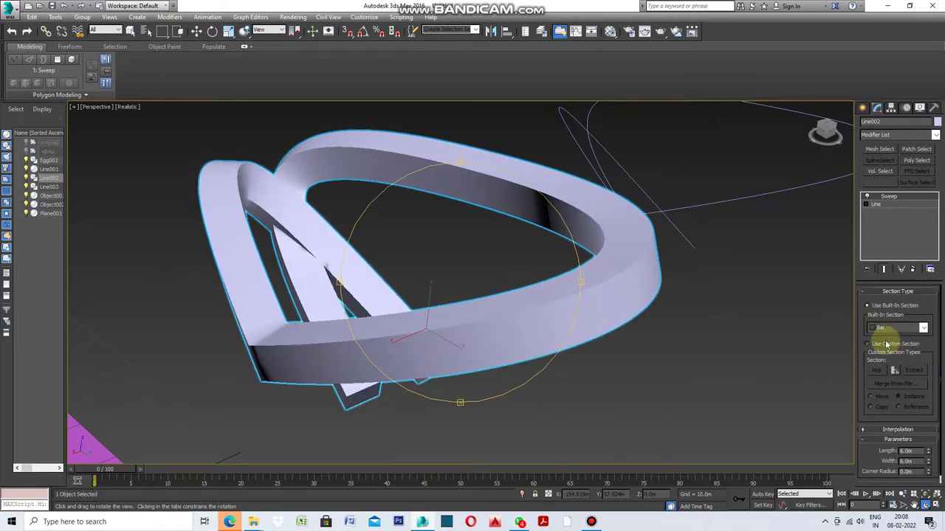
{"action": "mouse_move", "coordinate": [332, 285]}
{"action": "left_mouse_down"}
{"action": "mouse_move", "coordinate": [424, 302]}
{"action": "mouse_move", "coordinate": [407, 268]}
{"action": "mouse_move", "coordinate": [415, 268]}
{"action": "mouse_move", "coordinate": [336, 278]}
{"action": "left_mouse_up"}
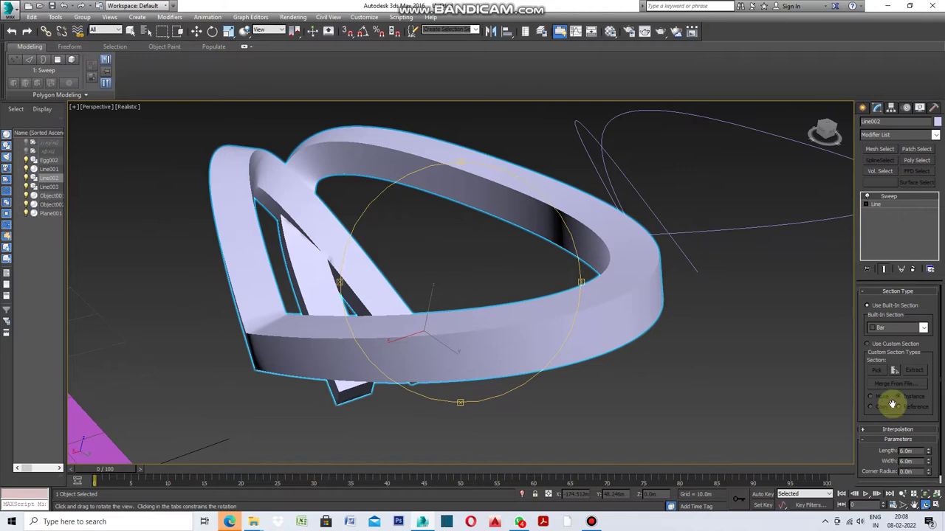
{"action": "left_click", "coordinate": [924, 329]}
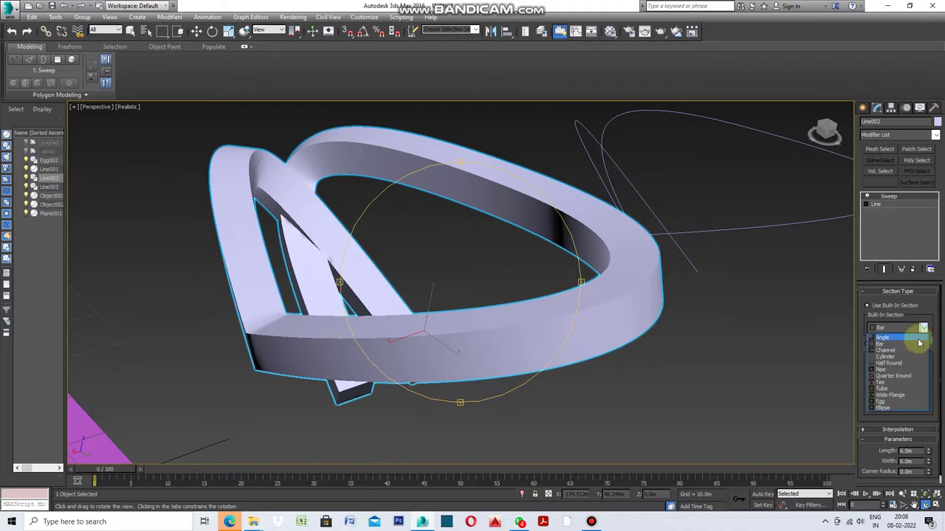
{"action": "left_click", "coordinate": [903, 351]}
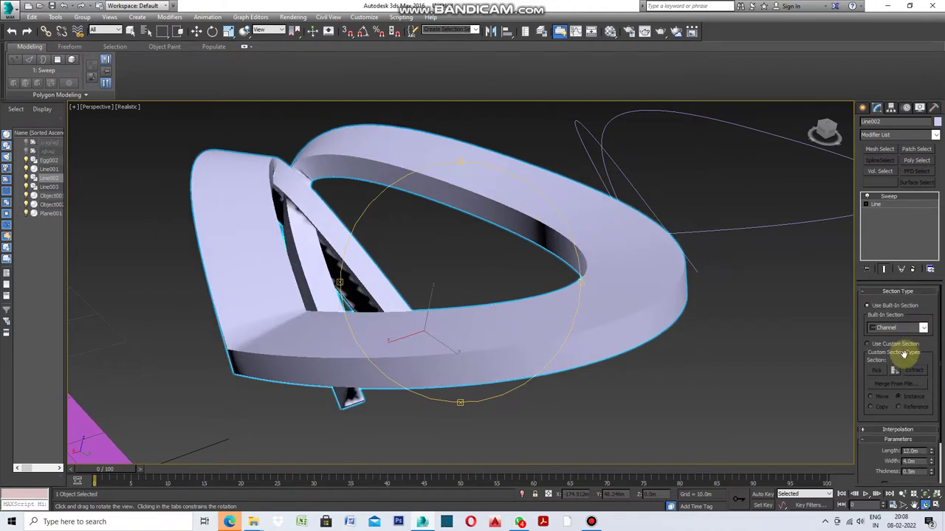
Switch the built-in section to Cylinder, 3.0m radius, after orbiting around the channel sweep
{"action": "mouse_move", "coordinate": [449, 405]}
{"action": "left_mouse_down"}
{"action": "mouse_move", "coordinate": [455, 395]}
{"action": "mouse_move", "coordinate": [442, 370]}
{"action": "left_mouse_up"}
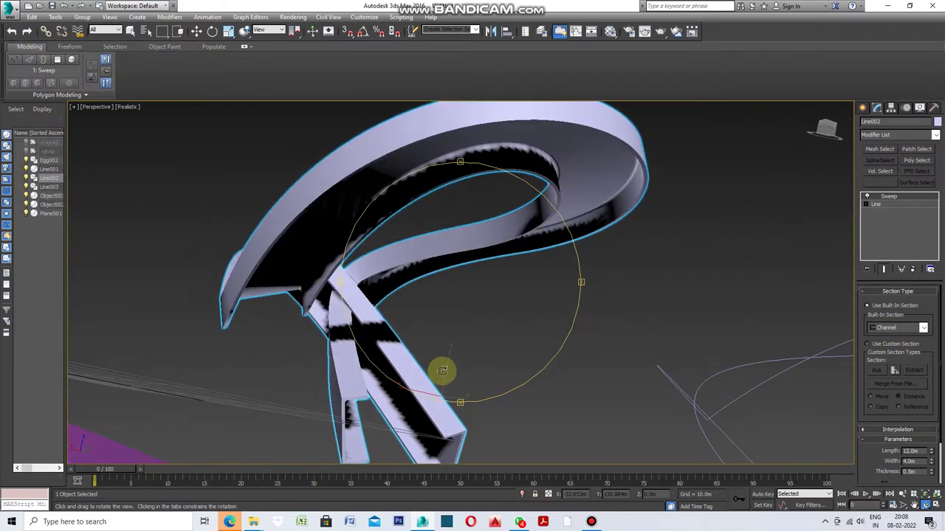
{"action": "mouse_move", "coordinate": [337, 295]}
{"action": "left_mouse_down"}
{"action": "mouse_move", "coordinate": [379, 298]}
{"action": "mouse_move", "coordinate": [302, 305]}
{"action": "mouse_move", "coordinate": [333, 316]}
{"action": "mouse_move", "coordinate": [496, 308]}
{"action": "left_mouse_up"}
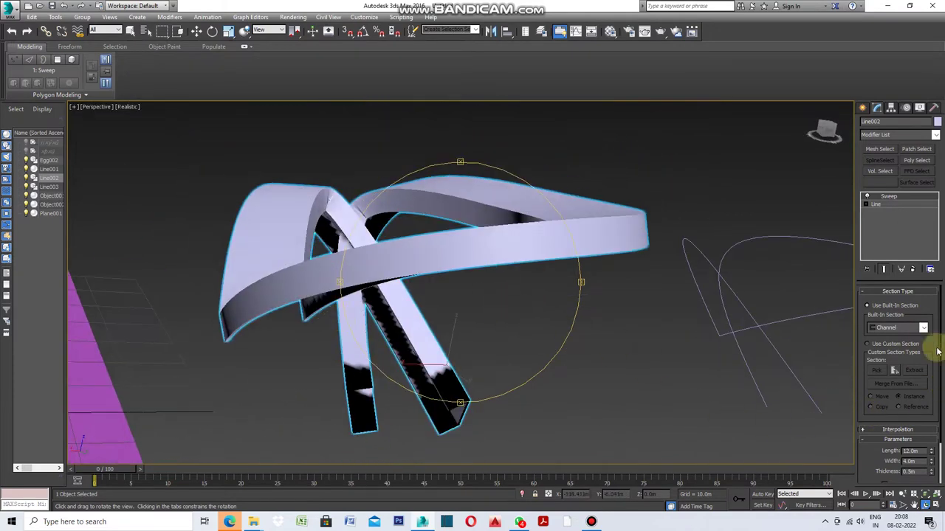
{"action": "left_click", "coordinate": [923, 329]}
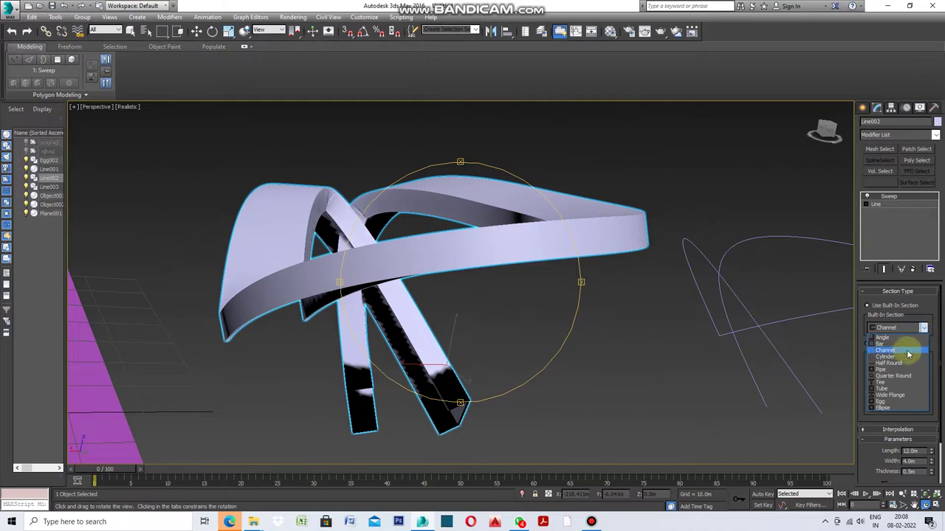
{"action": "left_click", "coordinate": [899, 357]}
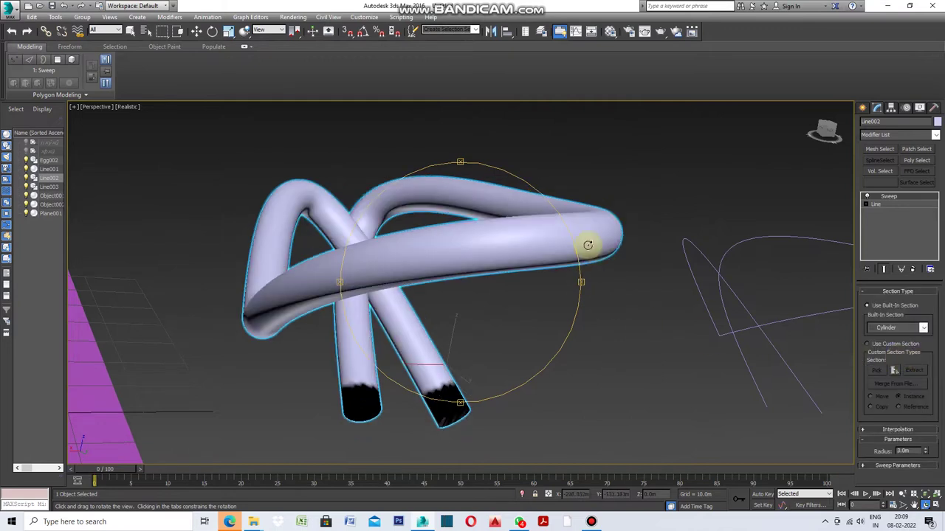
Try Half Round and then Pipe sections on the sweep, orbiting to inspect each
{"action": "mouse_move", "coordinate": [344, 276]}
{"action": "left_mouse_down"}
{"action": "mouse_move", "coordinate": [418, 290]}
{"action": "mouse_move", "coordinate": [342, 296]}
{"action": "left_mouse_up"}
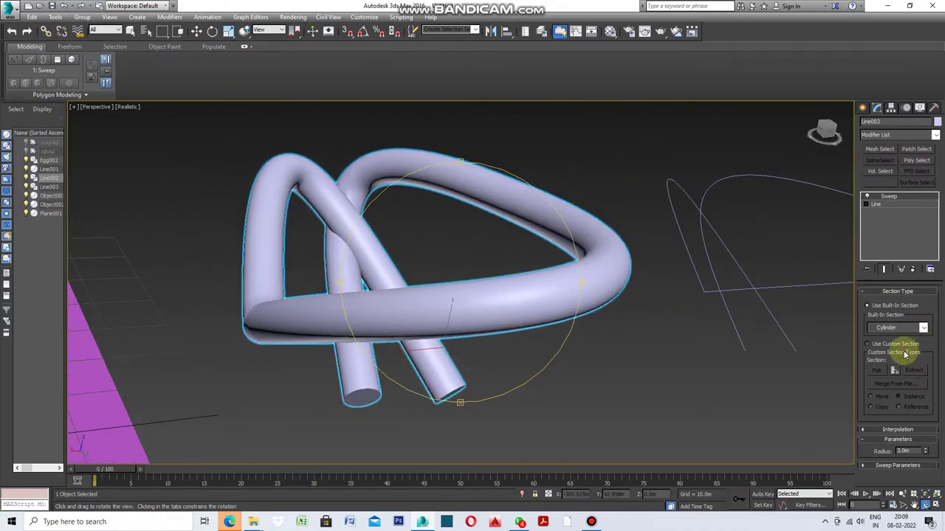
{"action": "left_click", "coordinate": [922, 329]}
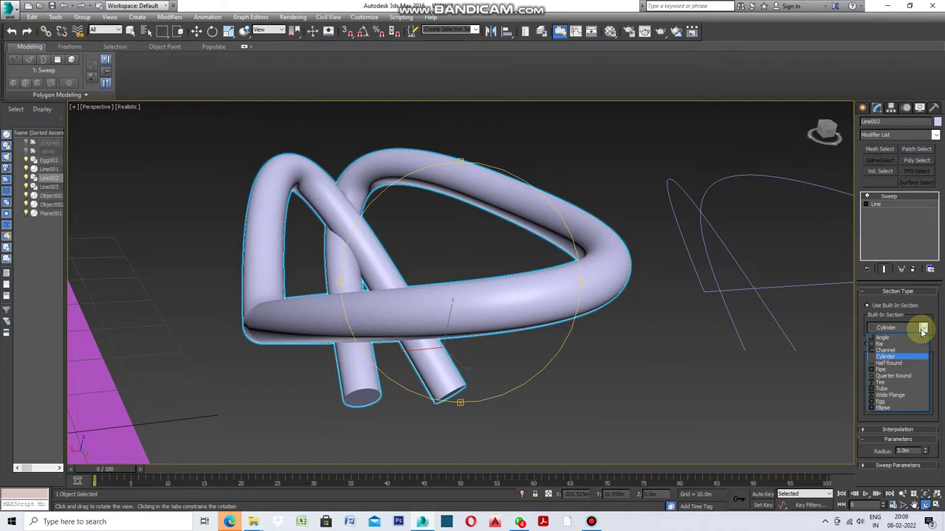
{"action": "left_click", "coordinate": [904, 364]}
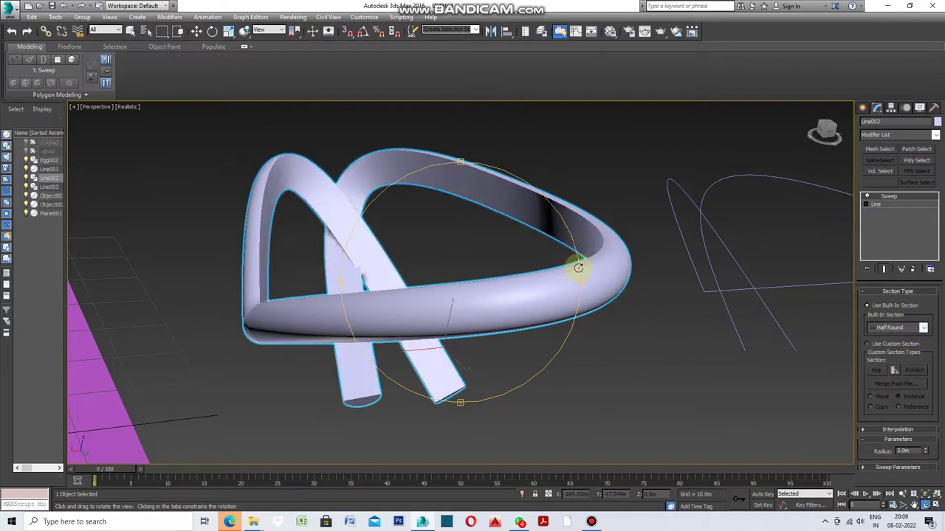
{"action": "mouse_move", "coordinate": [468, 409]}
{"action": "left_mouse_down"}
{"action": "mouse_move", "coordinate": [459, 382]}
{"action": "mouse_move", "coordinate": [495, 404]}
{"action": "left_mouse_up"}
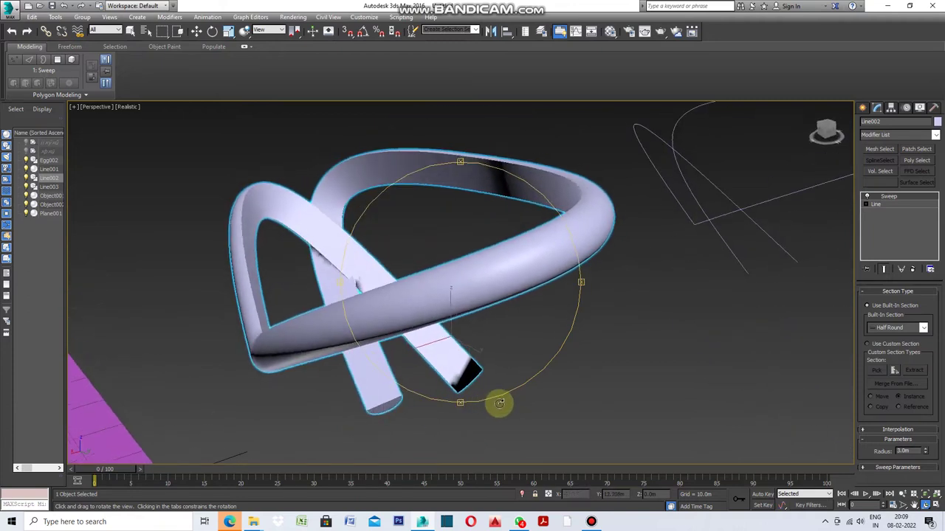
{"action": "left_click", "coordinate": [923, 327]}
{"action": "left_click", "coordinate": [891, 376]}
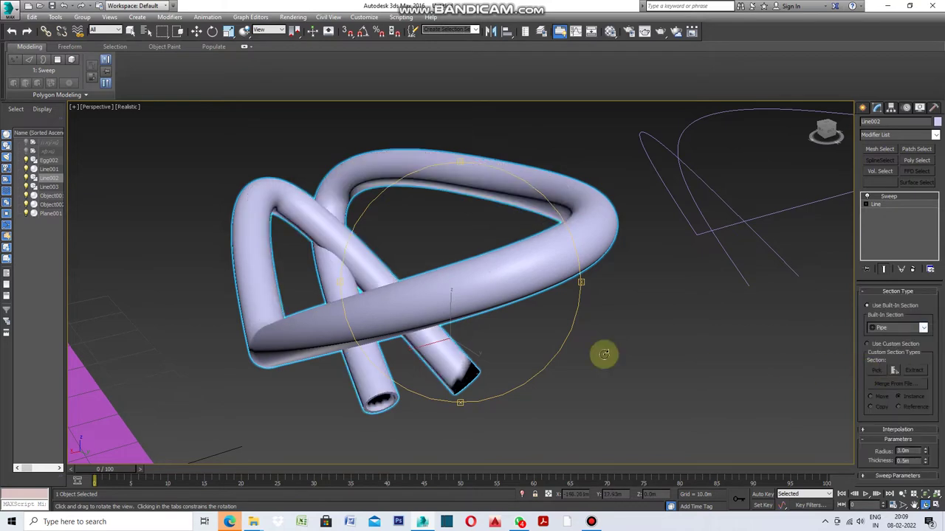
{"action": "left_click_drag", "start_coordinate": [465, 406], "coordinate": [466, 386]}
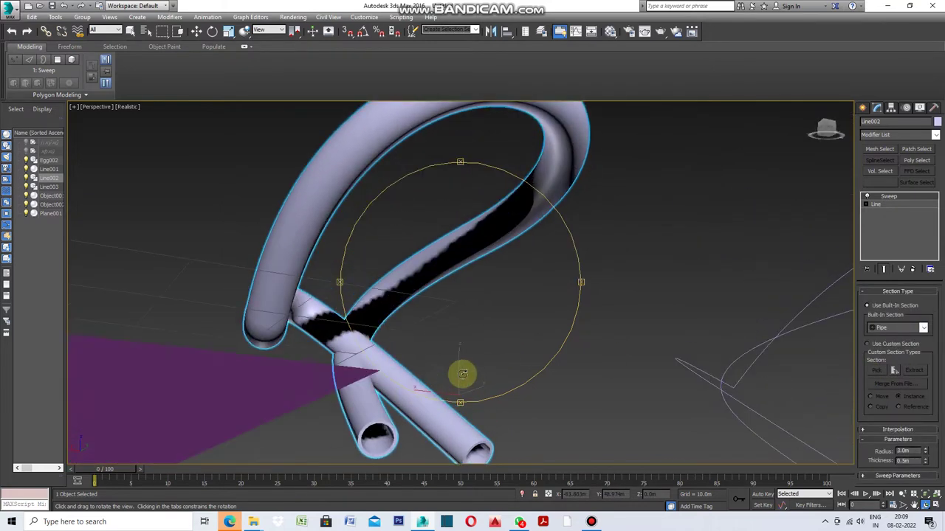
{"action": "mouse_move", "coordinate": [341, 322]}
{"action": "left_mouse_down"}
{"action": "mouse_move", "coordinate": [380, 336]}
{"action": "mouse_move", "coordinate": [359, 337]}
{"action": "left_mouse_up"}
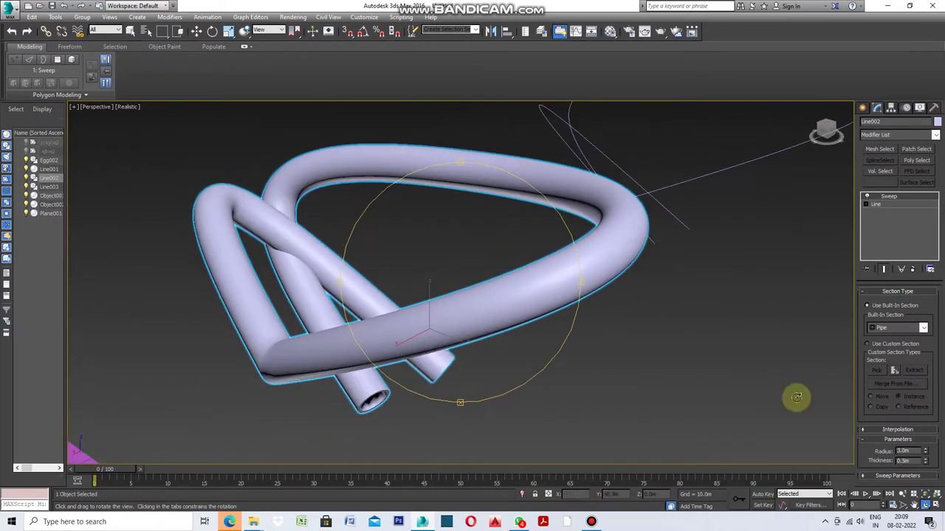
Try Quarter Round, Tee and Tube sections, orbiting around the sweep after each
{"action": "left_click", "coordinate": [923, 328]}
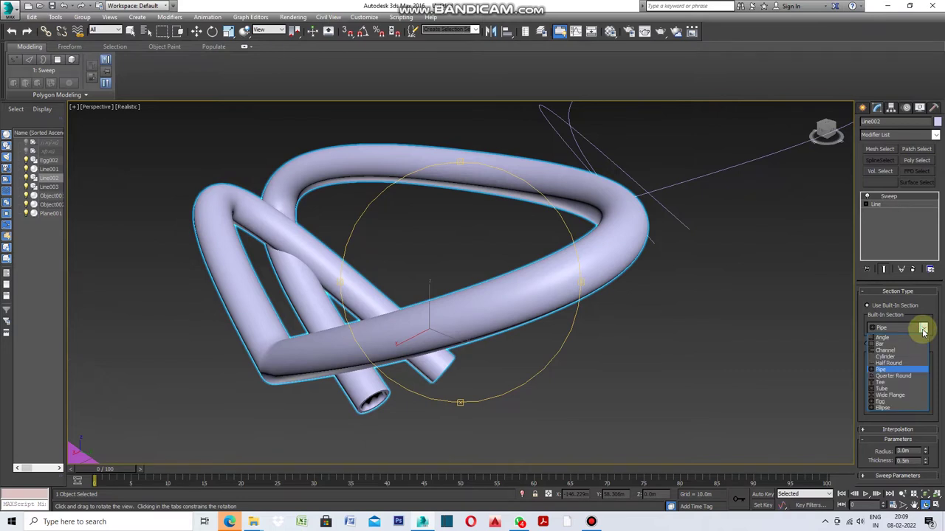
{"action": "left_click", "coordinate": [912, 377]}
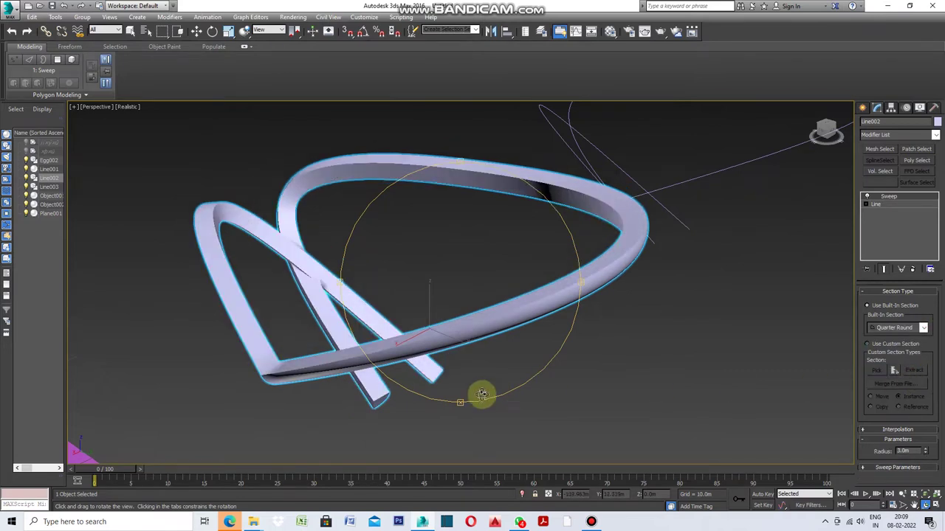
{"action": "mouse_move", "coordinate": [461, 405]}
{"action": "left_mouse_down"}
{"action": "mouse_move", "coordinate": [449, 376]}
{"action": "mouse_move", "coordinate": [457, 422]}
{"action": "left_mouse_up"}
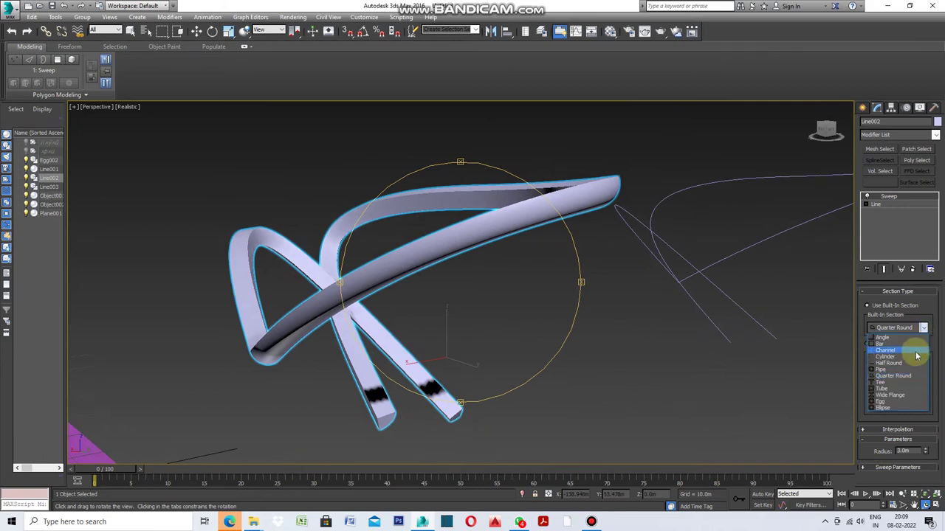
{"action": "left_click", "coordinate": [893, 385]}
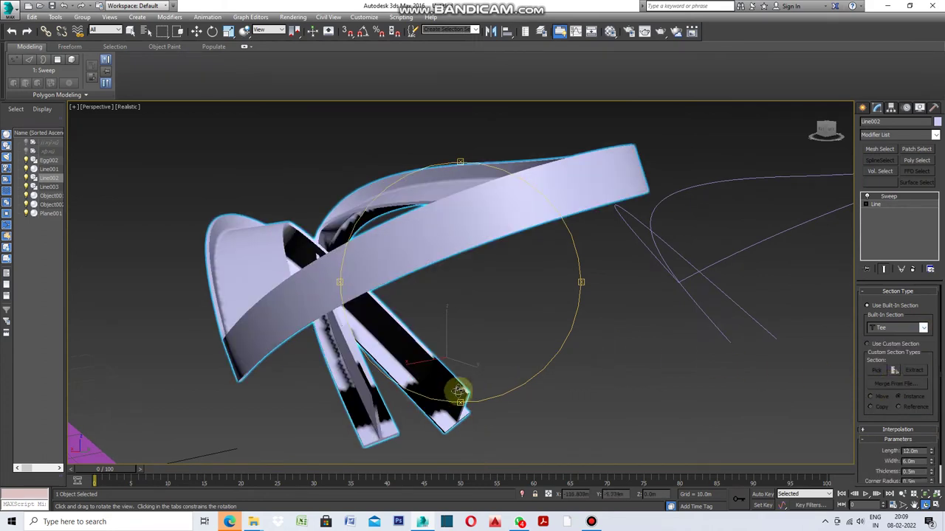
{"action": "left_click_drag", "start_coordinate": [459, 390], "coordinate": [457, 415]}
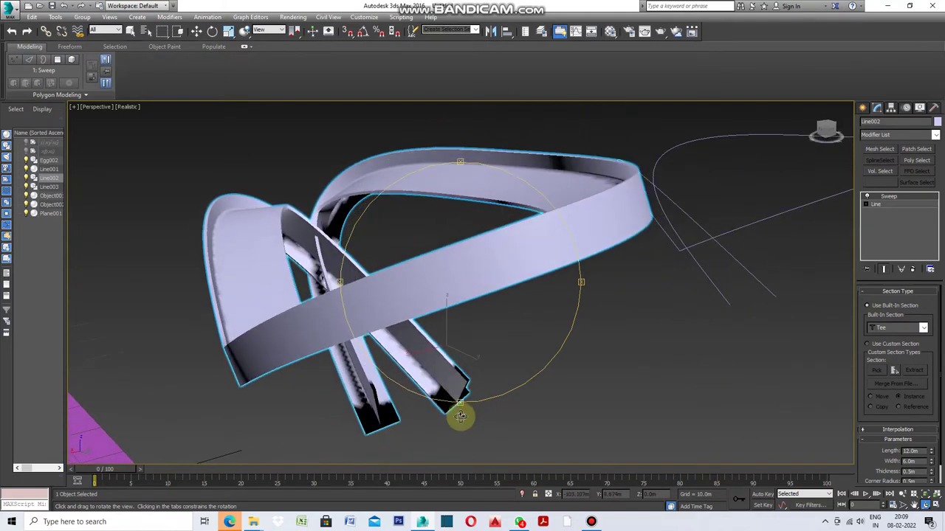
{"action": "left_click", "coordinate": [925, 328]}
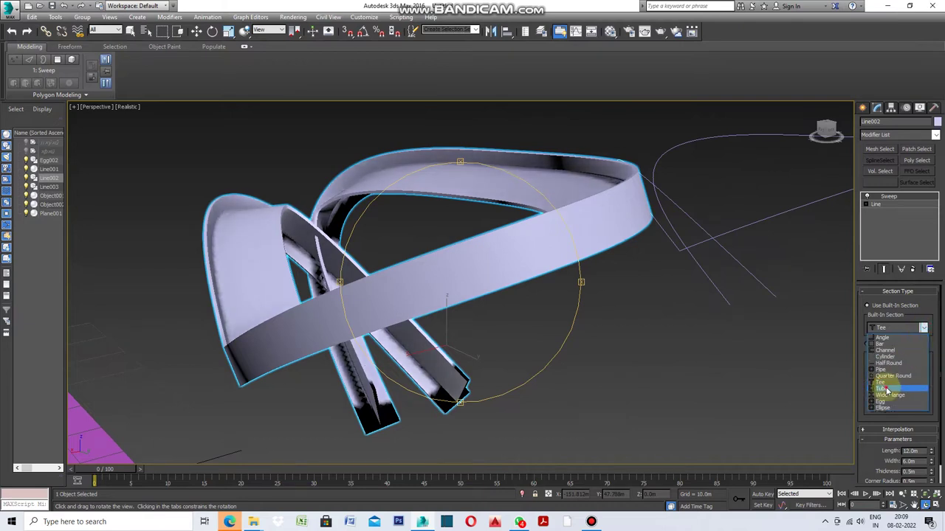
{"action": "left_click", "coordinate": [887, 389]}
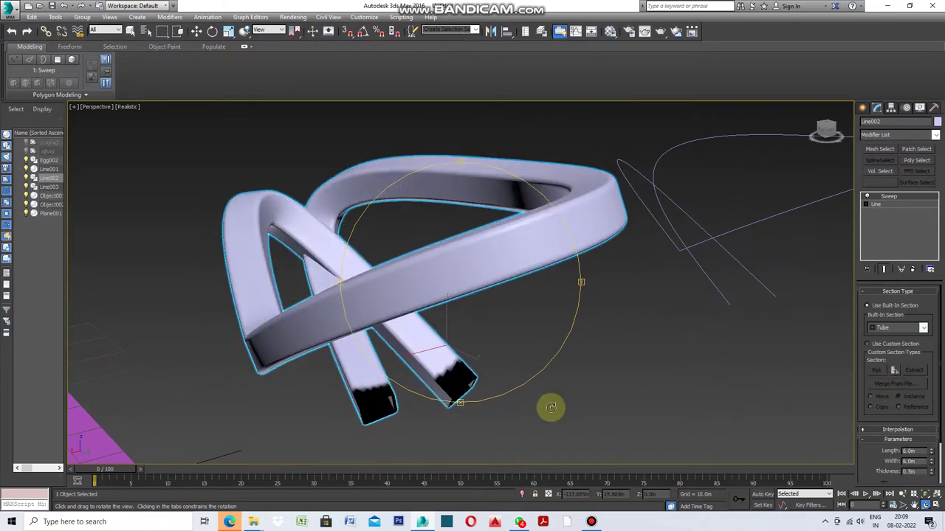
{"action": "left_click_drag", "start_coordinate": [460, 400], "coordinate": [483, 396]}
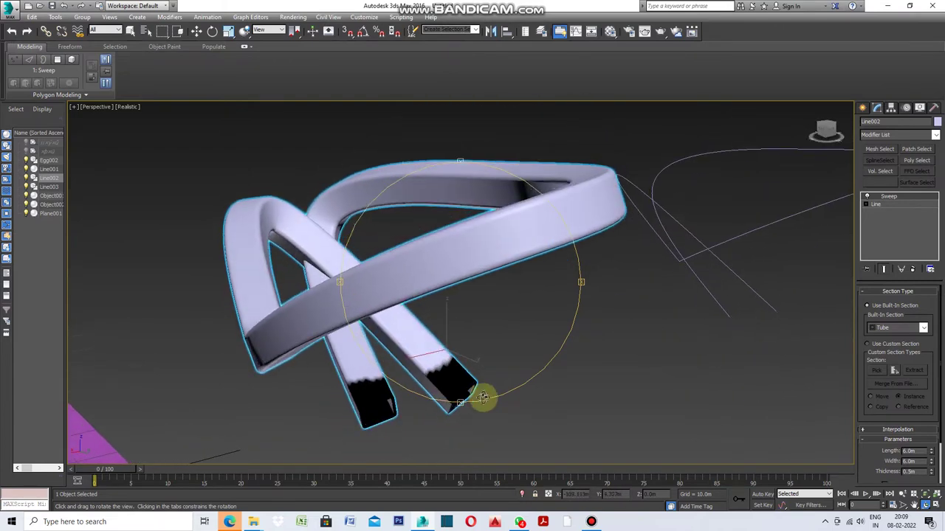
Switch the section to Wide Flange, inspect it, then change it to Egg
{"action": "left_click", "coordinate": [924, 329]}
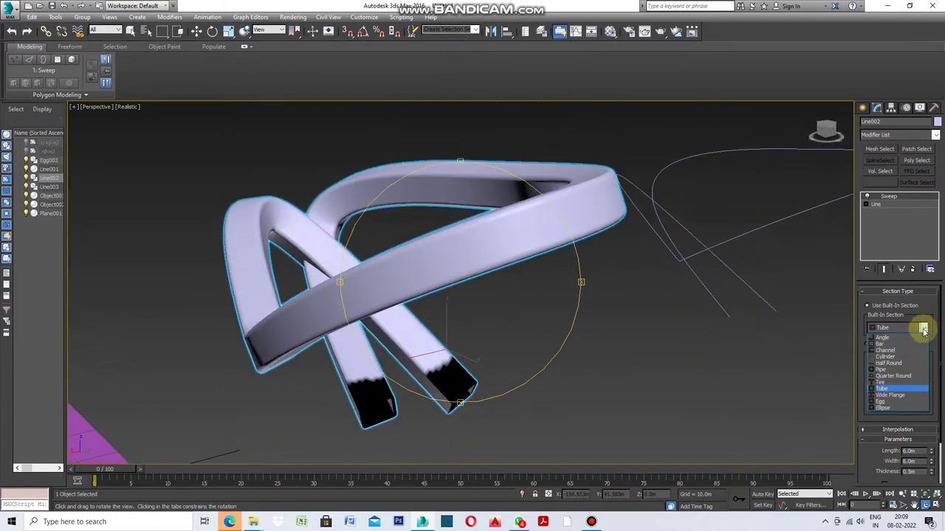
{"action": "left_click", "coordinate": [903, 397]}
{"action": "mouse_move", "coordinate": [453, 411]}
{"action": "left_mouse_down"}
{"action": "mouse_move", "coordinate": [436, 376]}
{"action": "mouse_move", "coordinate": [394, 390]}
{"action": "mouse_move", "coordinate": [502, 388]}
{"action": "mouse_move", "coordinate": [472, 388]}
{"action": "mouse_move", "coordinate": [459, 401]}
{"action": "left_mouse_up"}
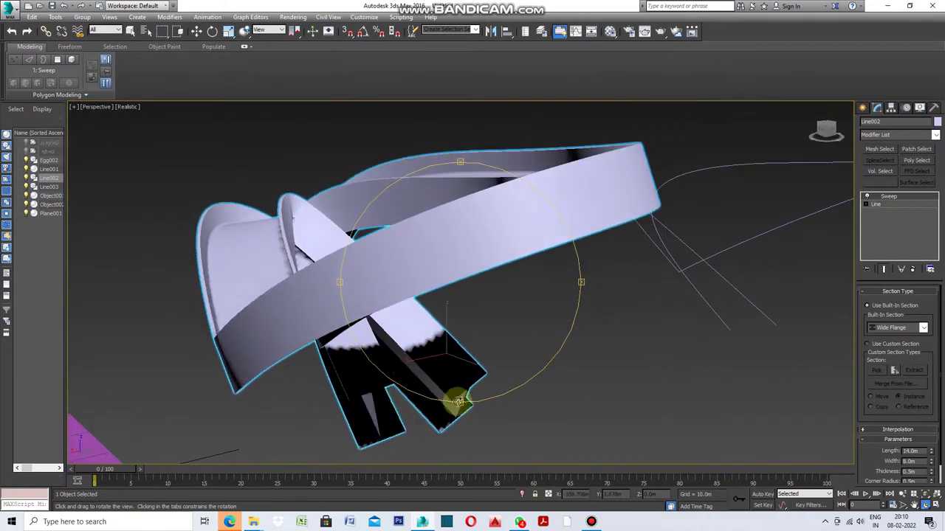
{"action": "left_click", "coordinate": [923, 329]}
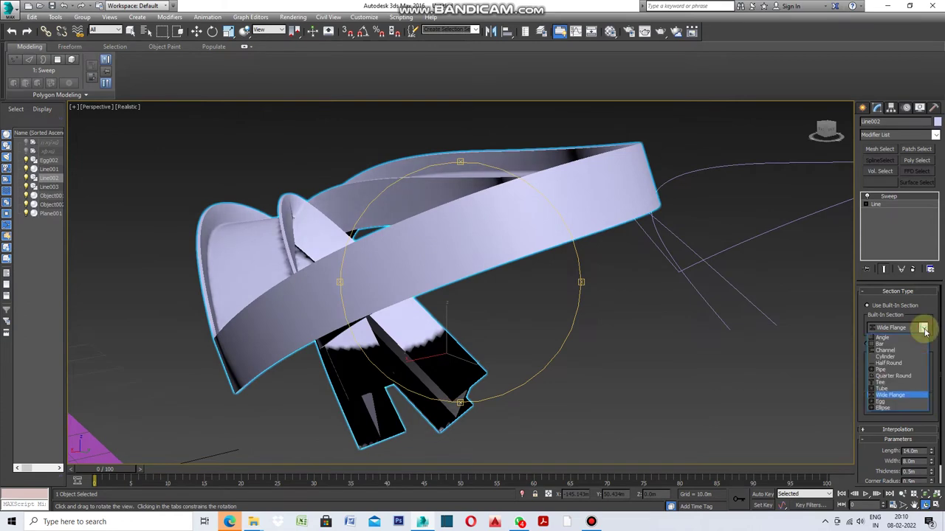
{"action": "left_click", "coordinate": [900, 403]}
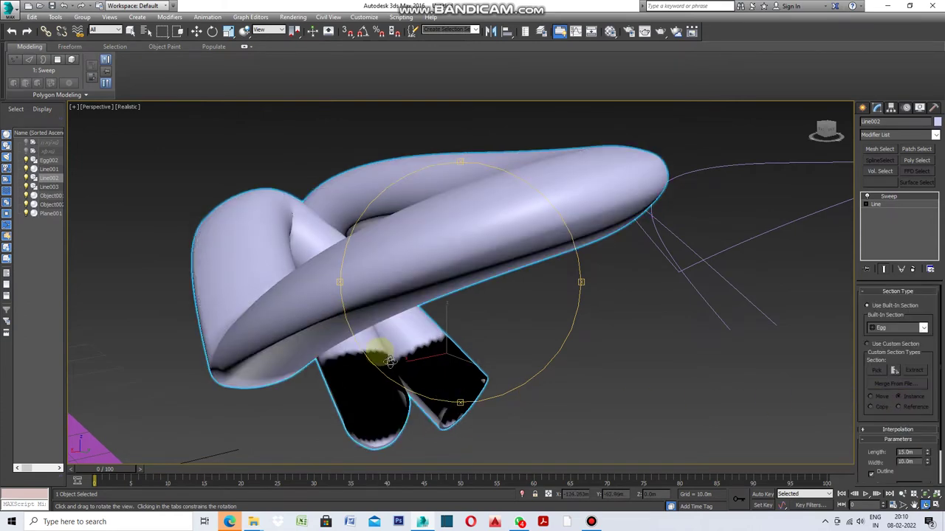
Orbit around the Egg sweep, then switch to an Ellipse section, 35.0m long by 25.0m wide
{"action": "mouse_move", "coordinate": [468, 411]}
{"action": "left_mouse_down"}
{"action": "mouse_move", "coordinate": [462, 388]}
{"action": "mouse_move", "coordinate": [468, 411]}
{"action": "left_mouse_up"}
{"action": "mouse_move", "coordinate": [578, 273]}
{"action": "left_mouse_down"}
{"action": "mouse_move", "coordinate": [582, 297]}
{"action": "mouse_move", "coordinate": [583, 289]}
{"action": "left_mouse_up"}
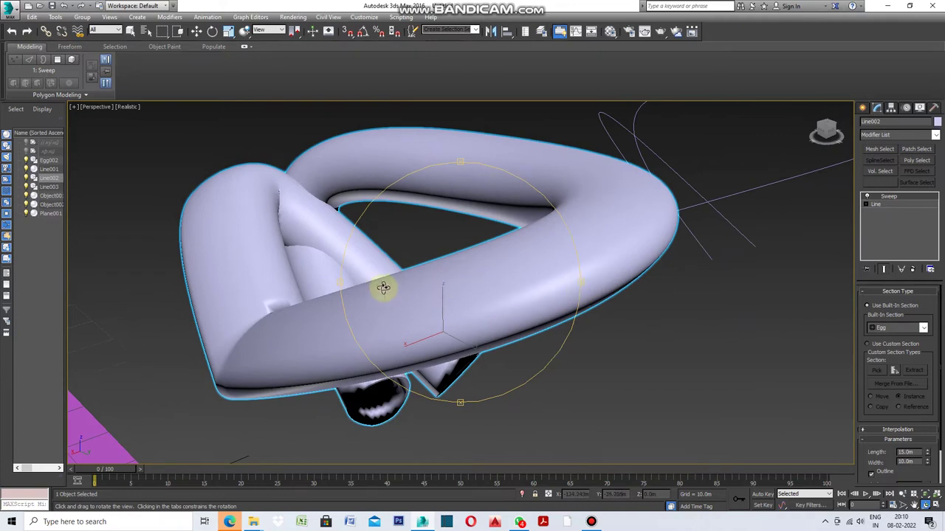
{"action": "mouse_move", "coordinate": [345, 288]}
{"action": "left_mouse_down"}
{"action": "mouse_move", "coordinate": [424, 280]}
{"action": "mouse_move", "coordinate": [327, 281]}
{"action": "mouse_move", "coordinate": [420, 276]}
{"action": "mouse_move", "coordinate": [382, 279]}
{"action": "left_mouse_up"}
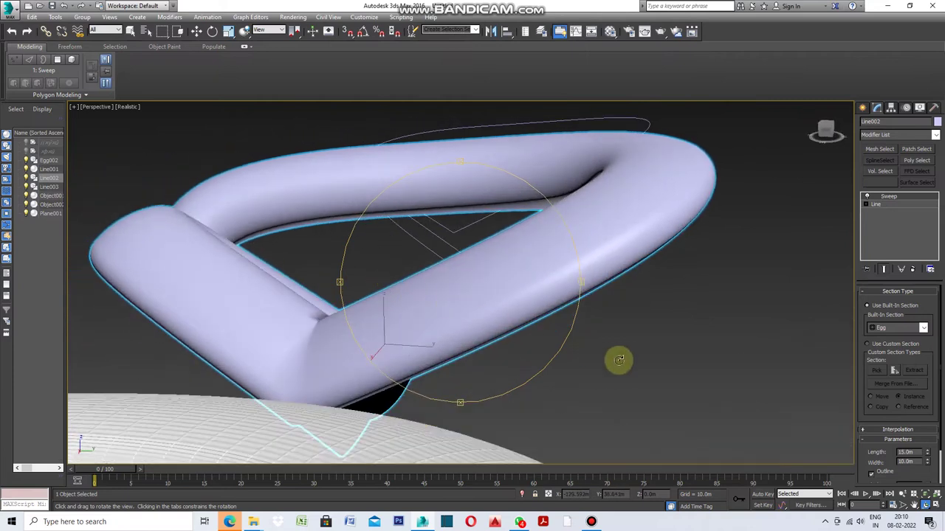
{"action": "left_click_drag", "start_coordinate": [575, 288], "coordinate": [578, 296]}
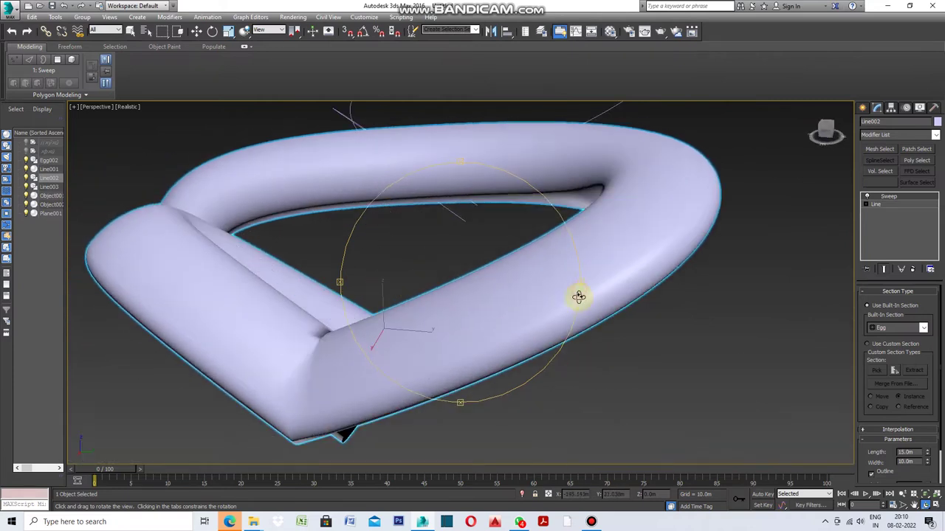
{"action": "left_click", "coordinate": [923, 328]}
{"action": "left_click", "coordinate": [898, 406]}
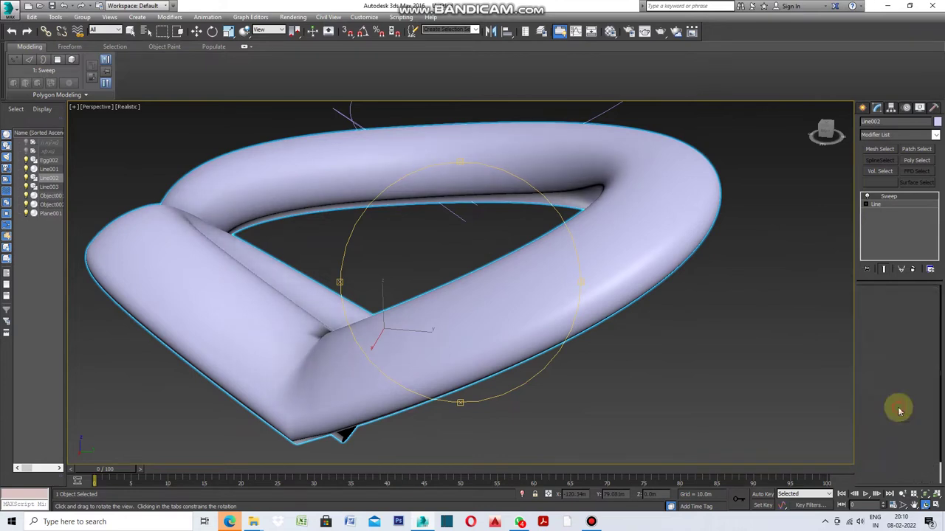
{"action": "scroll", "coordinate": [518, 296], "scroll_direction": "down", "scroll_amount": 5}
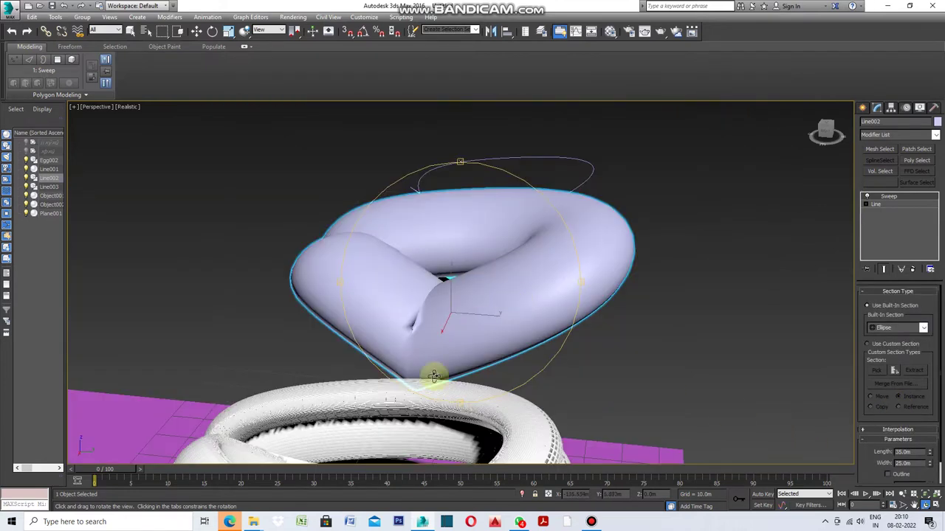
{"action": "mouse_move", "coordinate": [540, 374]}
{"action": "left_mouse_down"}
{"action": "mouse_move", "coordinate": [406, 361]}
{"action": "mouse_move", "coordinate": [497, 369]}
{"action": "left_mouse_up"}
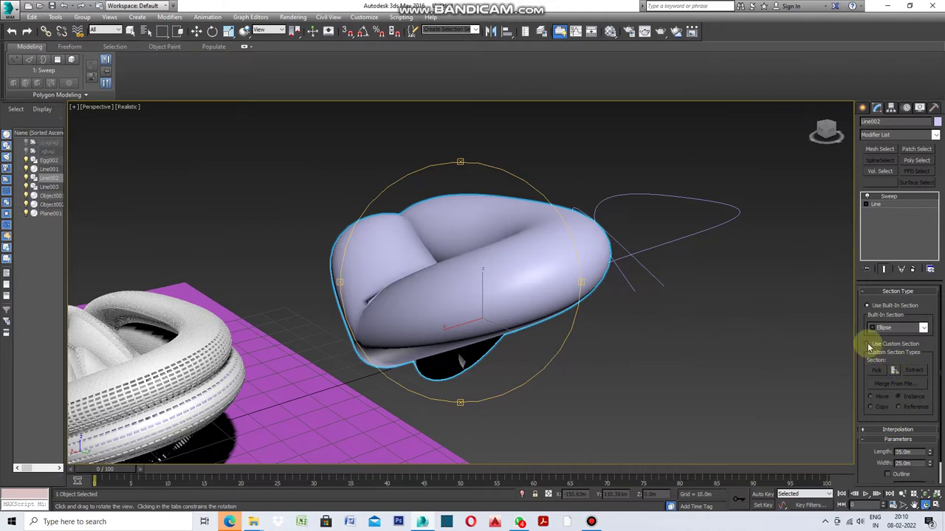
Turn on Use Custom Section, start Pick, and restore the four-viewport layout
{"action": "left_click", "coordinate": [868, 345]}
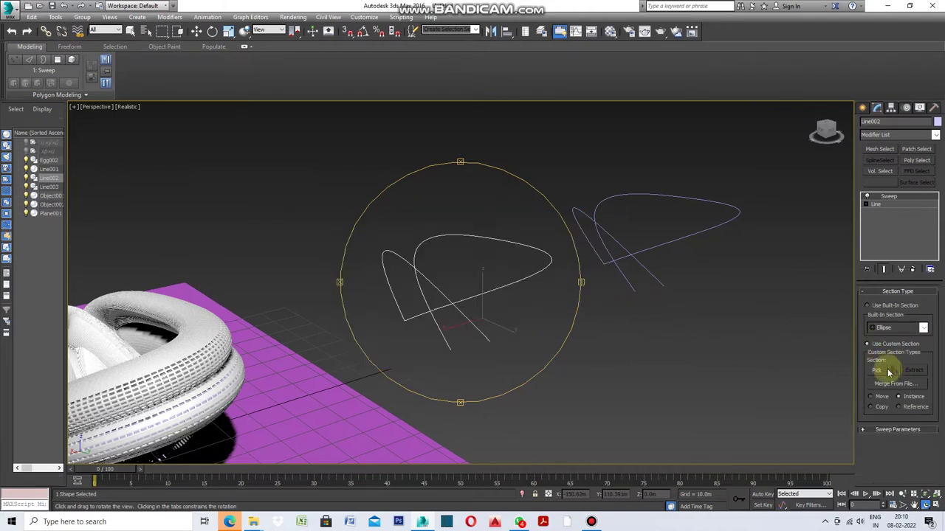
{"action": "left_click", "coordinate": [879, 375]}
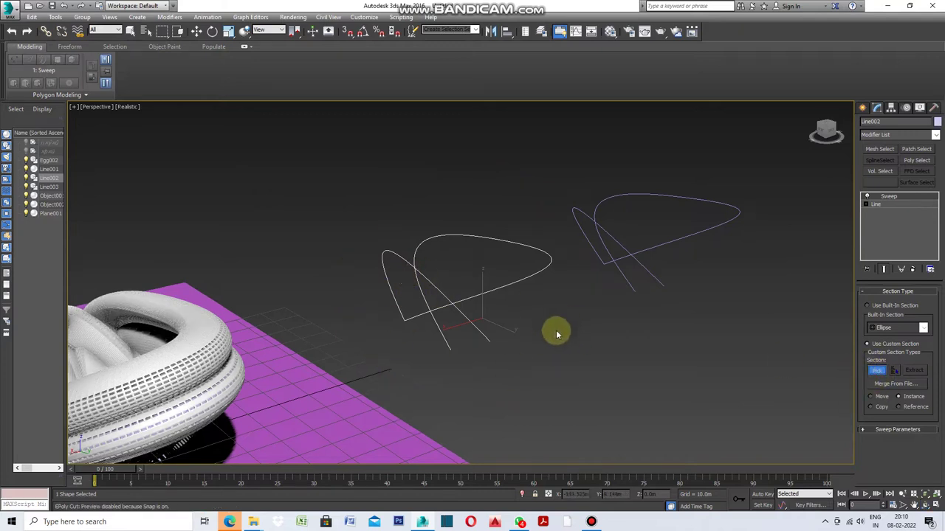
{"action": "left_click", "coordinate": [75, 110]}
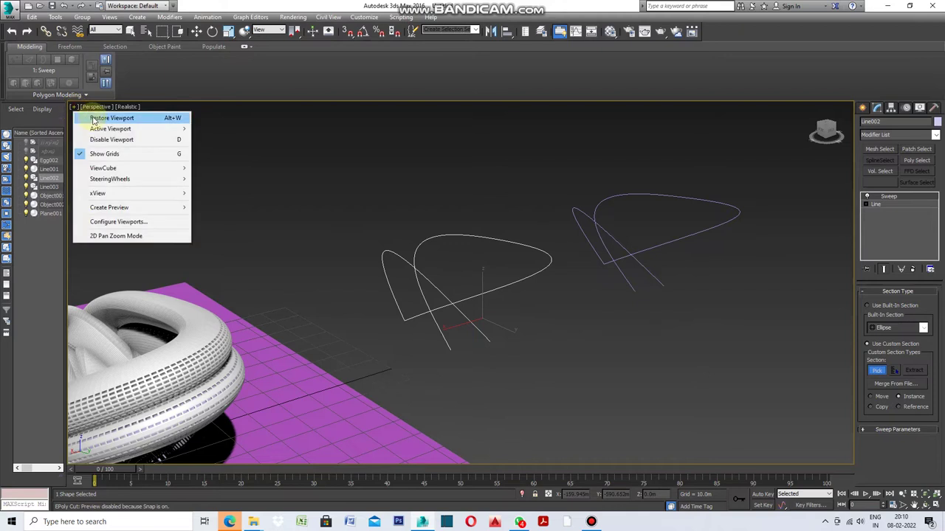
{"action": "left_click", "coordinate": [111, 117]}
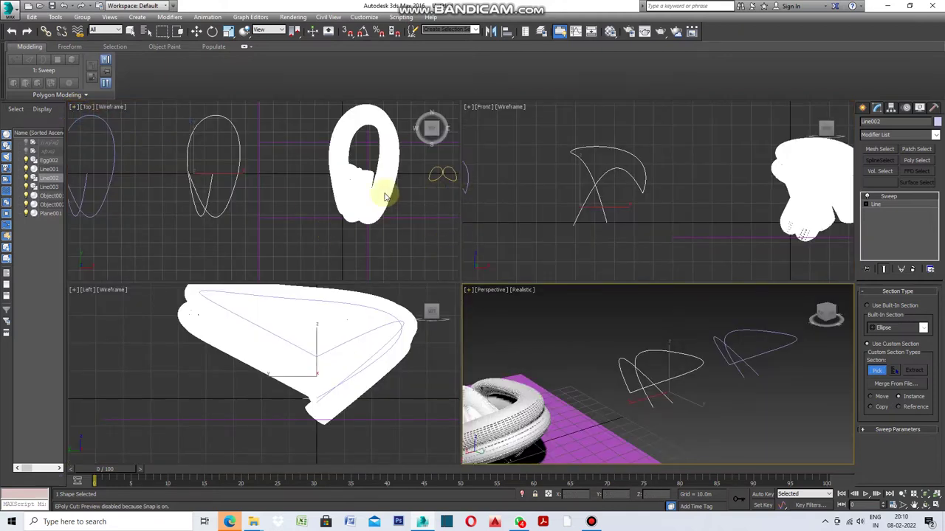
Zoom the viewports and bring up the Splines shape types in the Create panel
{"action": "scroll", "coordinate": [200, 204], "scroll_direction": "down", "scroll_amount": 2}
{"action": "scroll", "coordinate": [377, 183], "scroll_direction": "up", "scroll_amount": 5}
{"action": "scroll", "coordinate": [369, 183], "scroll_direction": "up", "scroll_amount": 3}
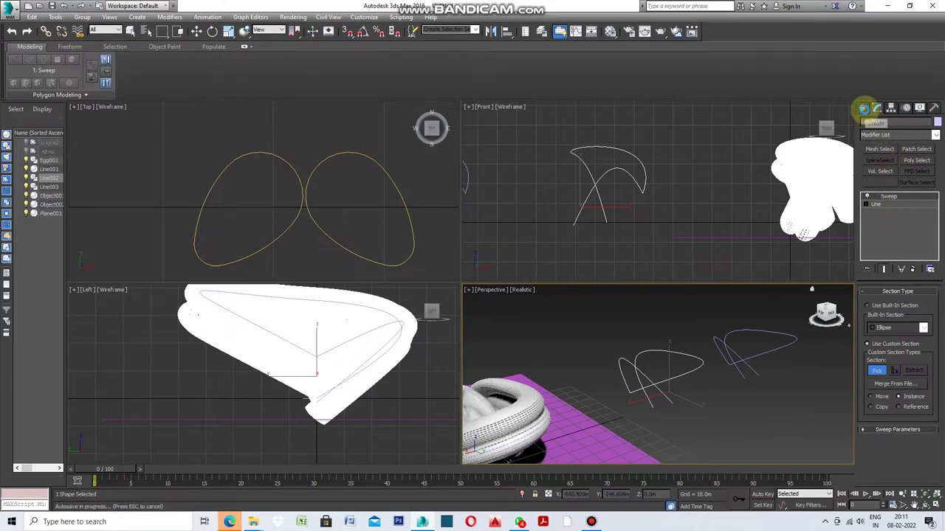
{"action": "left_click", "coordinate": [862, 110]}
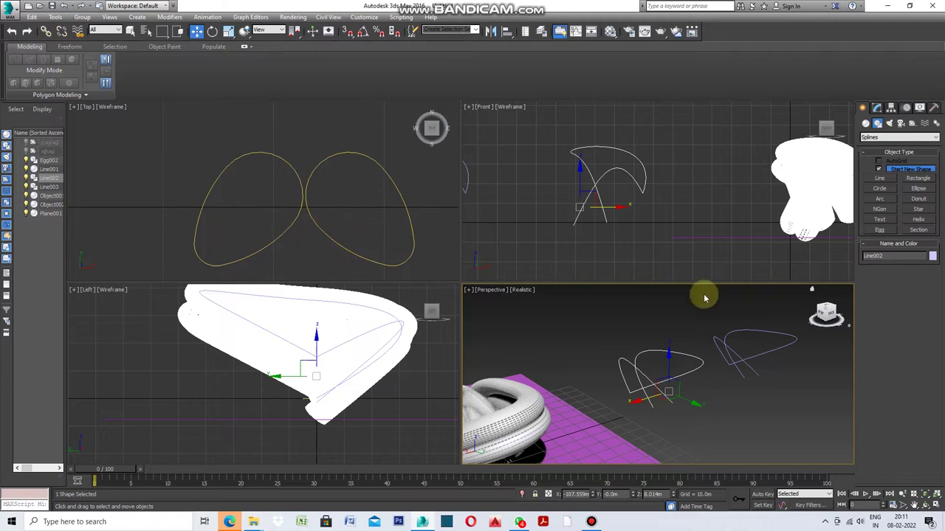
Draw and cancel a trial Egg in Top view, then pick Line002's custom section shape
{"action": "left_click", "coordinate": [879, 230]}
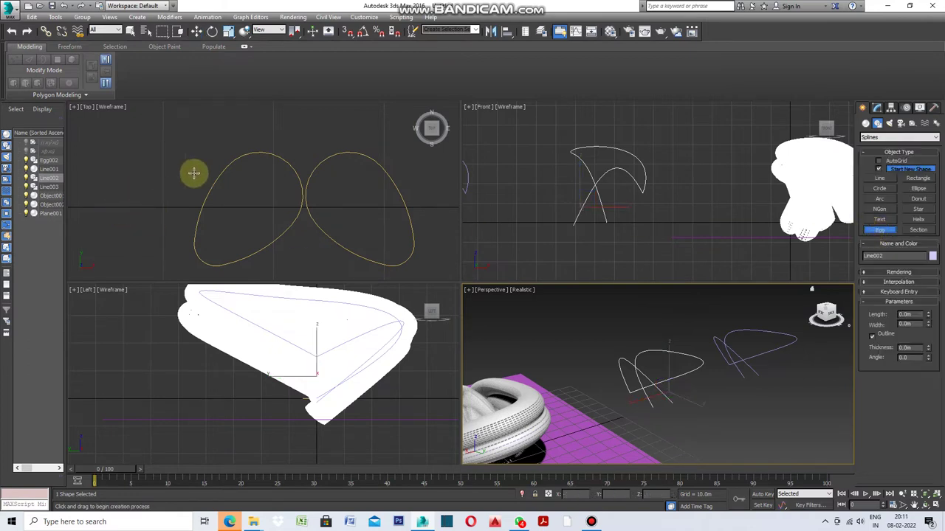
{"action": "scroll", "coordinate": [295, 213], "scroll_direction": "down", "scroll_amount": 3}
{"action": "left_click_drag", "start_coordinate": [228, 192], "coordinate": [211, 215]}
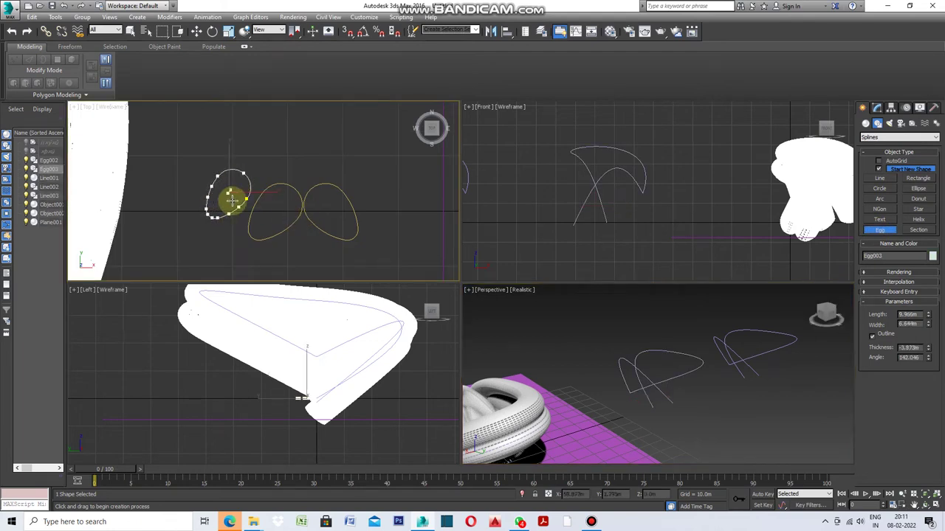
{"action": "right_click", "coordinate": [231, 200]}
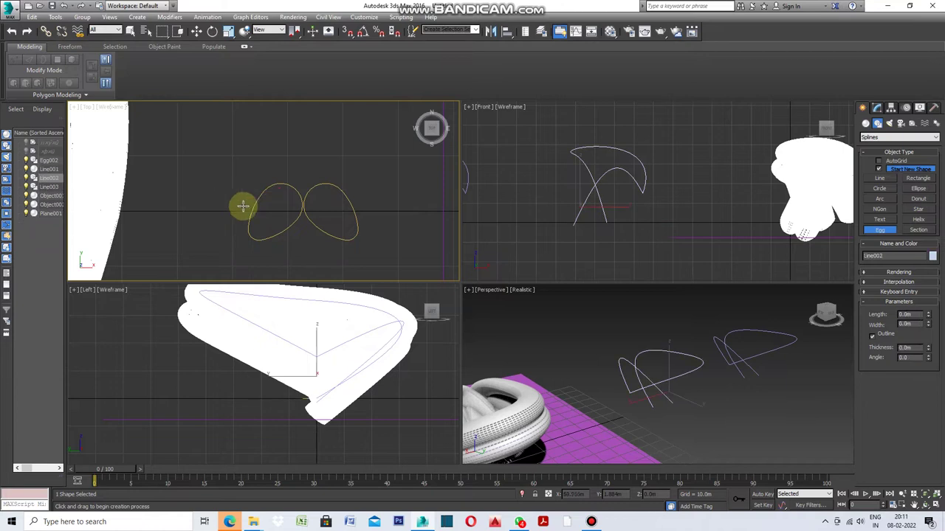
{"action": "left_click", "coordinate": [878, 109]}
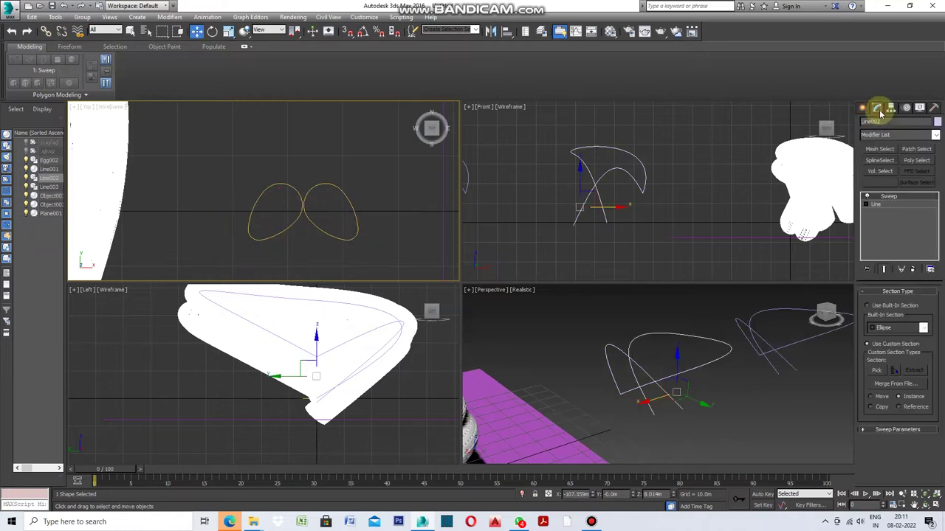
{"action": "left_click", "coordinate": [877, 371]}
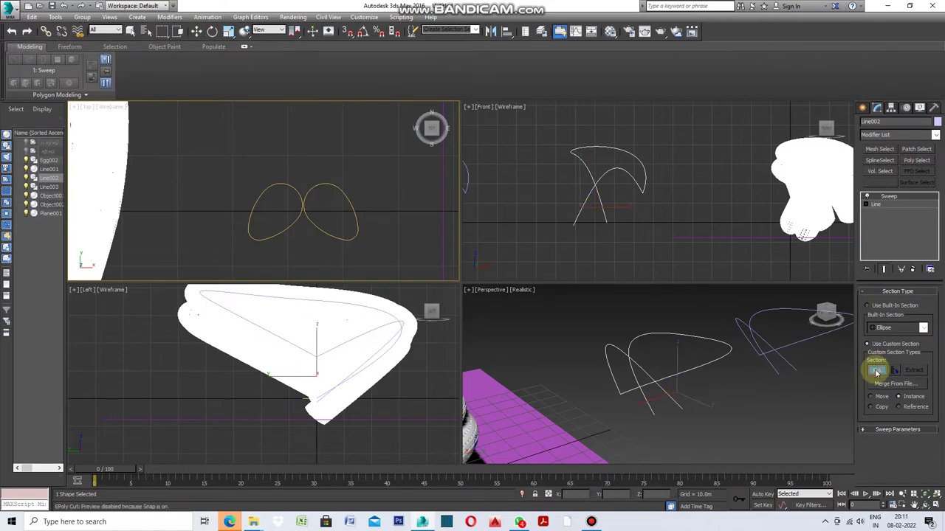
Pick Egg002 as Line002's sweep section and maximize the Perspective viewport
{"action": "left_click", "coordinate": [351, 237]}
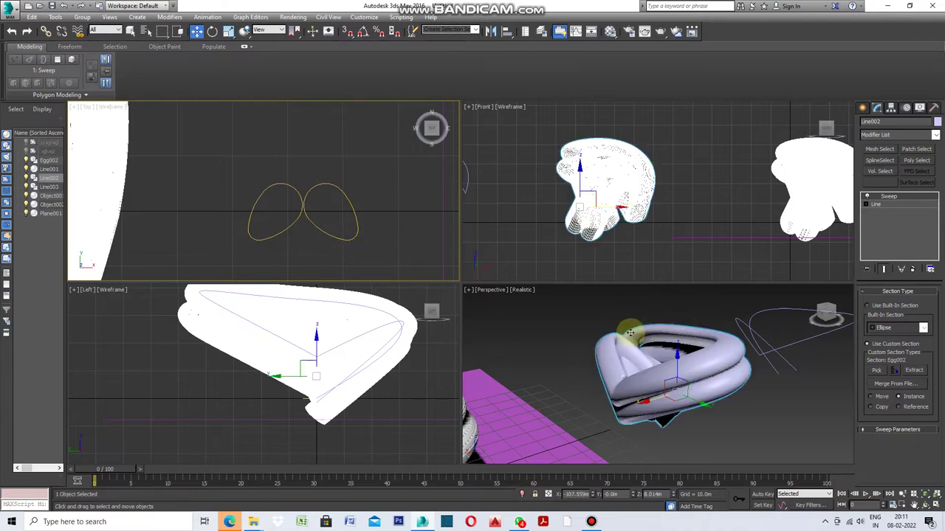
{"action": "right_click", "coordinate": [478, 299]}
{"action": "left_click", "coordinate": [471, 294]}
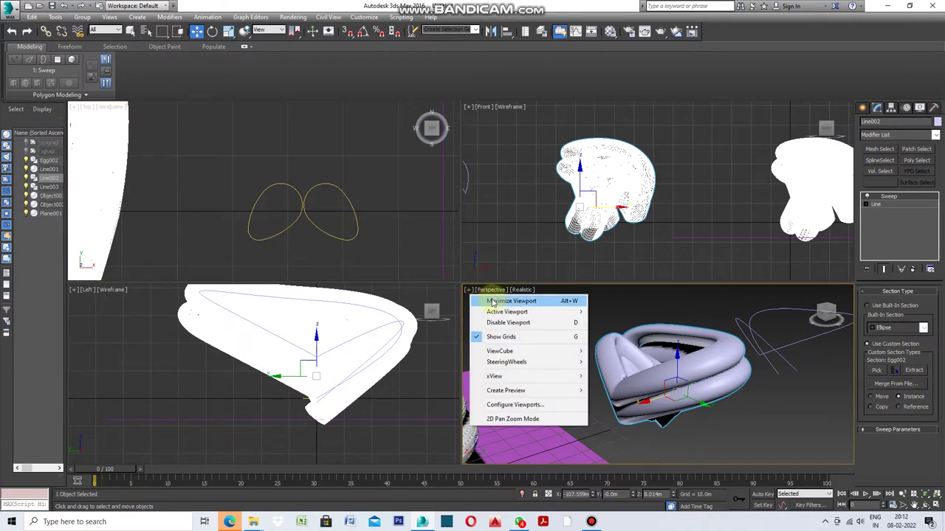
{"action": "left_click", "coordinate": [490, 299]}
Deselect the swept tube and orbit the view to inspect the doubled tube loop
{"action": "left_click", "coordinate": [543, 434]}
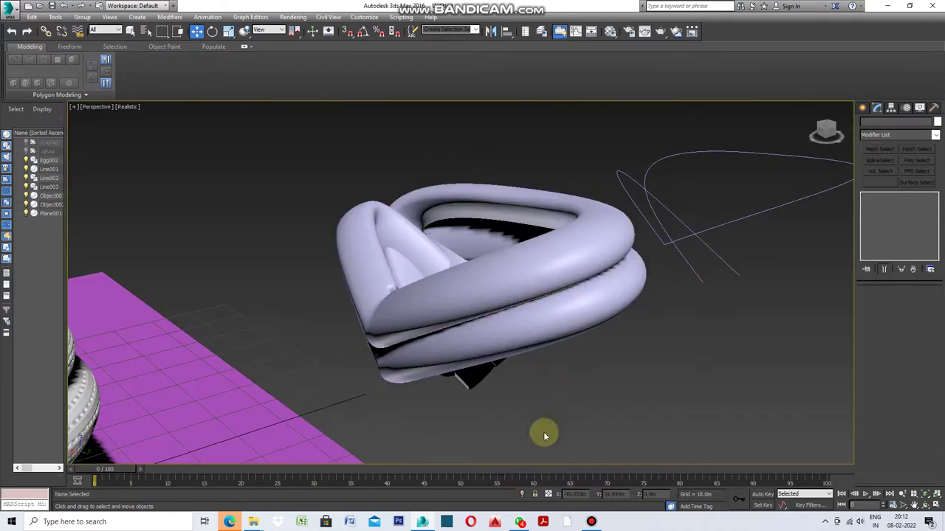
{"action": "left_click", "coordinate": [924, 506]}
{"action": "mouse_move", "coordinate": [346, 297]}
{"action": "left_mouse_down"}
{"action": "mouse_move", "coordinate": [382, 296]}
{"action": "mouse_move", "coordinate": [310, 293]}
{"action": "mouse_move", "coordinate": [261, 304]}
{"action": "mouse_move", "coordinate": [306, 326]}
{"action": "mouse_move", "coordinate": [321, 308]}
{"action": "mouse_move", "coordinate": [310, 313]}
{"action": "mouse_move", "coordinate": [318, 324]}
{"action": "left_mouse_up"}
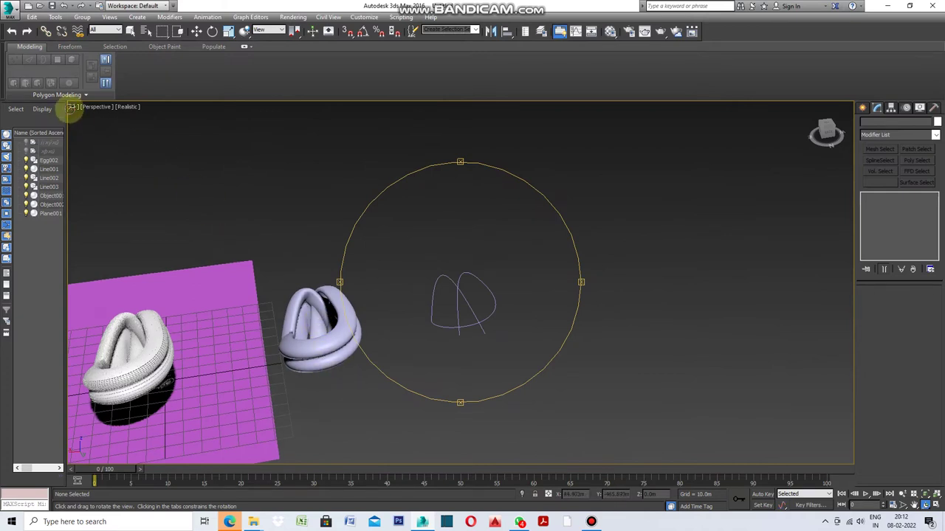
{"action": "left_click", "coordinate": [71, 108]}
{"action": "left_click", "coordinate": [85, 116]}
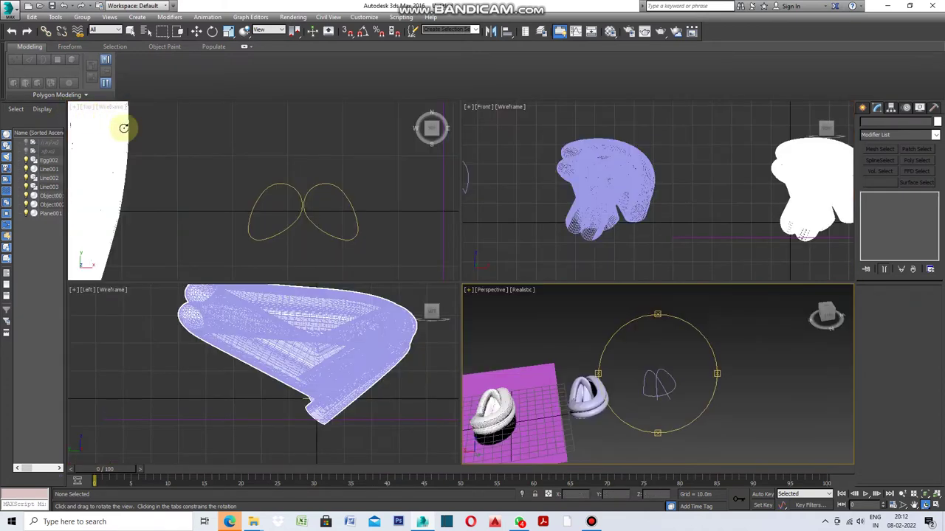
{"action": "scroll", "coordinate": [362, 238], "scroll_direction": "down", "scroll_amount": 3}
{"action": "scroll", "coordinate": [353, 234], "scroll_direction": "down", "scroll_amount": 2}
{"action": "scroll", "coordinate": [340, 229], "scroll_direction": "down", "scroll_amount": 3}
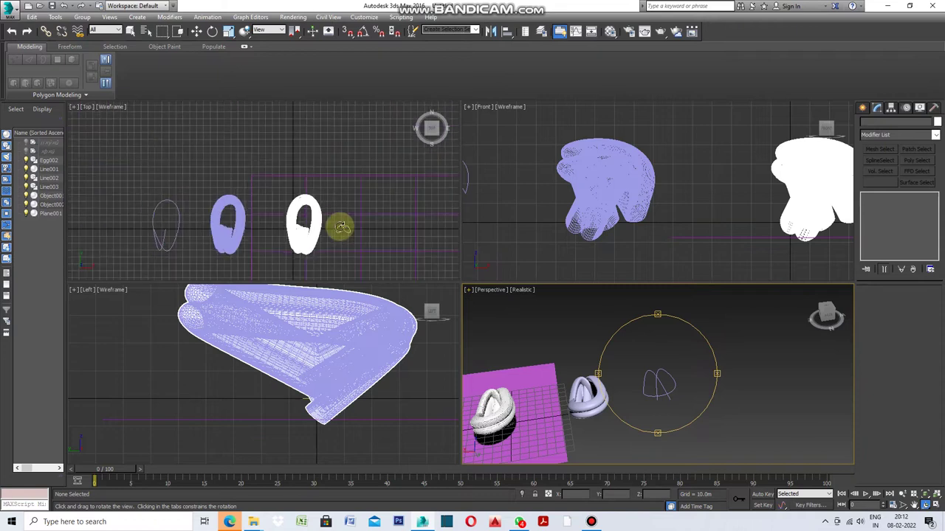
{"action": "scroll", "coordinate": [255, 245], "scroll_direction": "up", "scroll_amount": 2}
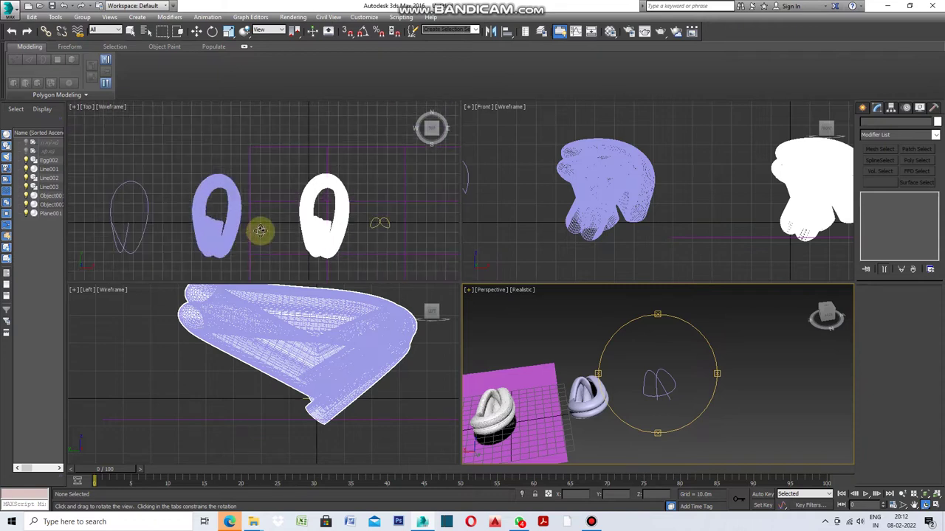
{"action": "scroll", "coordinate": [322, 241], "scroll_direction": "up", "scroll_amount": 2}
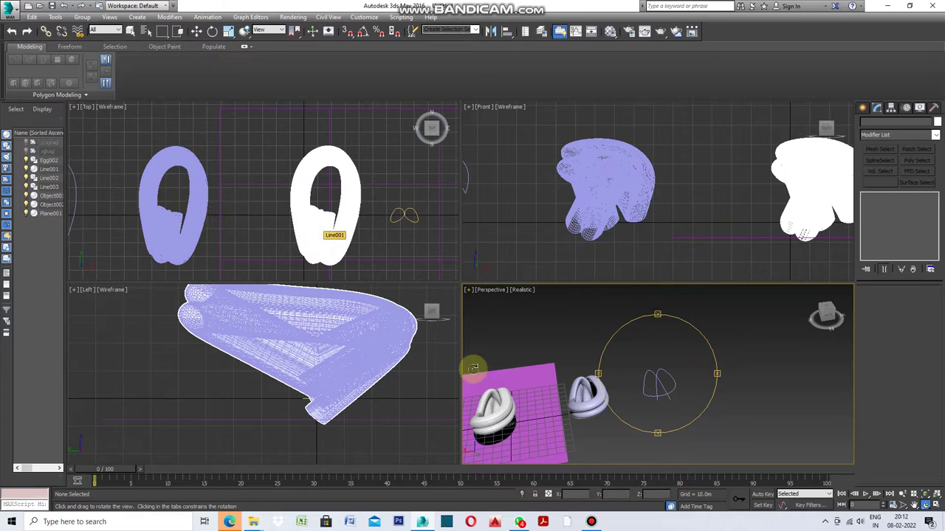
{"action": "left_click", "coordinate": [471, 292]}
{"action": "left_click", "coordinate": [502, 301]}
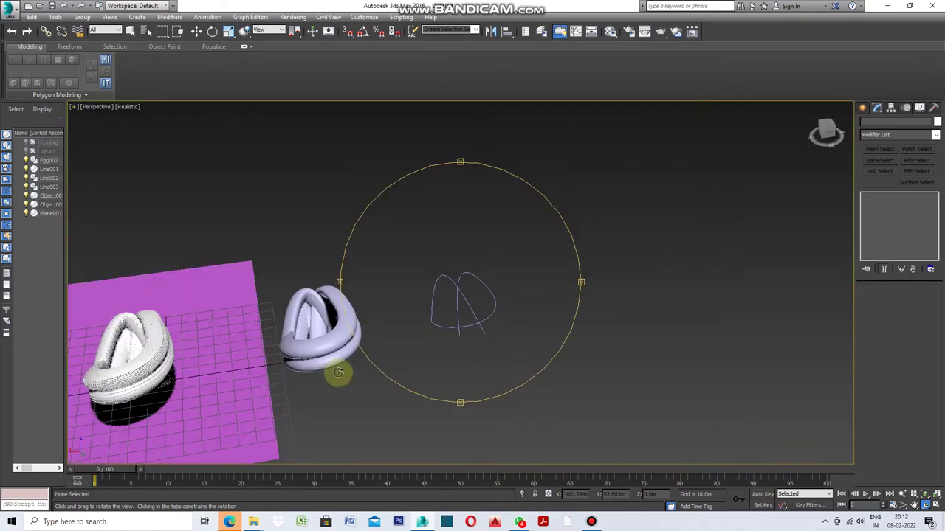
{"action": "scroll", "coordinate": [273, 339], "scroll_direction": "up", "scroll_amount": 2}
{"action": "scroll", "coordinate": [285, 337], "scroll_direction": "up", "scroll_amount": 5}
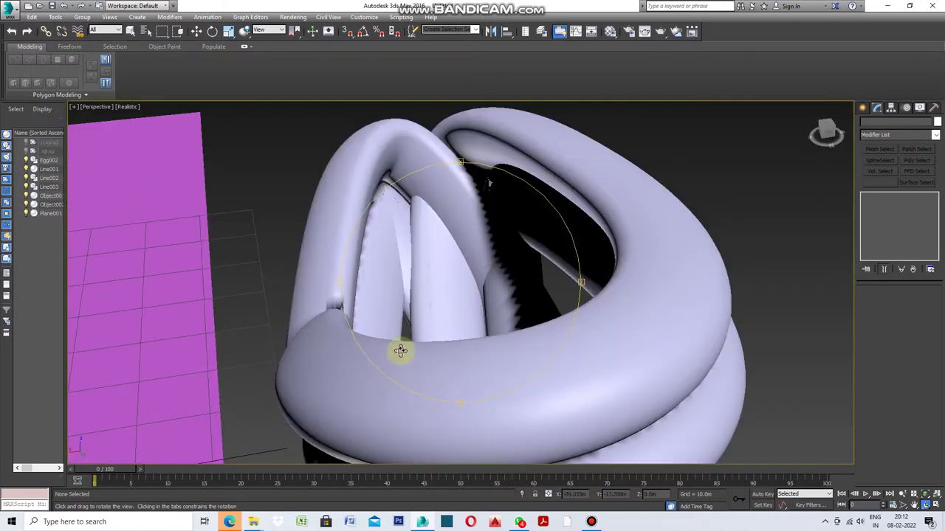
{"action": "mouse_move", "coordinate": [489, 379]}
{"action": "left_mouse_down"}
{"action": "mouse_move", "coordinate": [344, 288]}
{"action": "mouse_move", "coordinate": [405, 293]}
{"action": "left_mouse_up"}
{"action": "left_click_drag", "start_coordinate": [327, 301], "coordinate": [325, 302]}
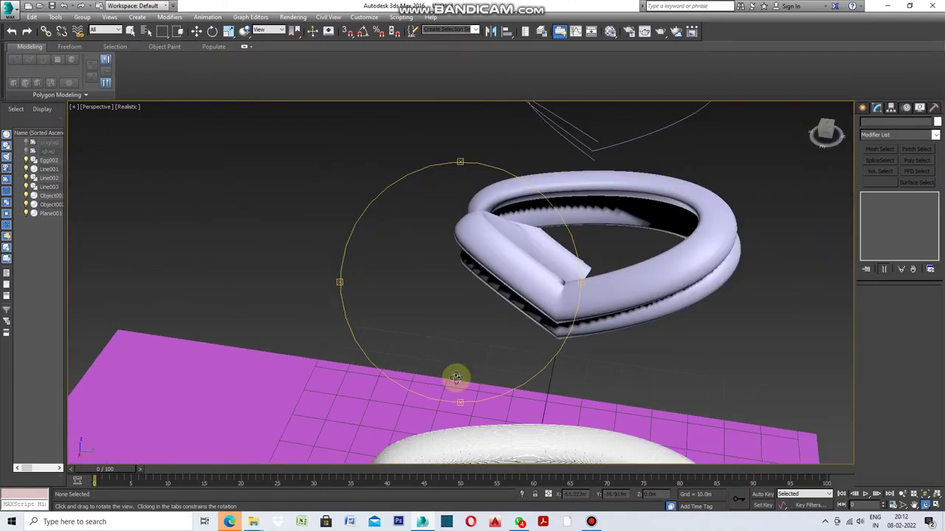
{"action": "mouse_move", "coordinate": [455, 397]}
{"action": "left_mouse_down"}
{"action": "mouse_move", "coordinate": [381, 380]}
{"action": "mouse_move", "coordinate": [411, 382]}
{"action": "mouse_move", "coordinate": [383, 354]}
{"action": "left_mouse_up"}
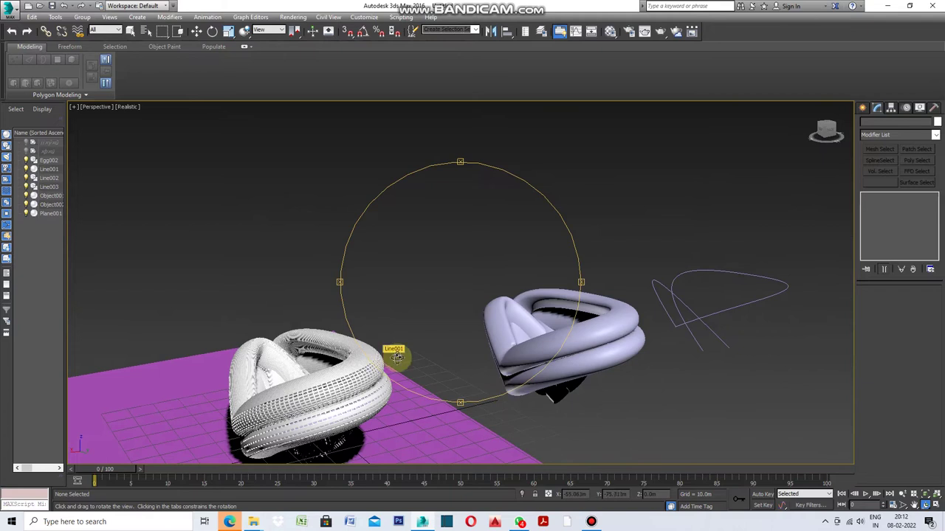
{"action": "left_click_drag", "start_coordinate": [569, 409], "coordinate": [569, 407]}
{"action": "left_click_drag", "start_coordinate": [495, 397], "coordinate": [468, 371]}
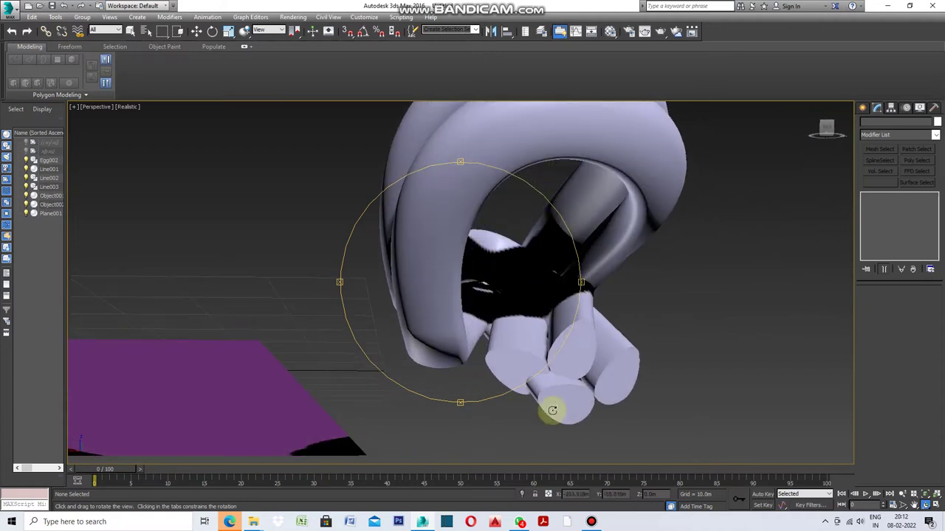
{"action": "right_click", "coordinate": [623, 421]}
{"action": "left_click", "coordinate": [131, 31]}
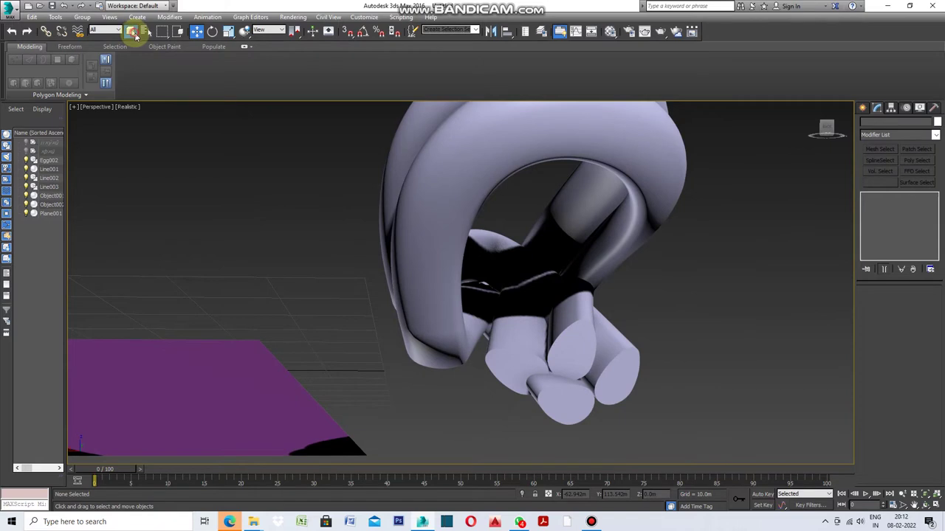
Collapse the swept Line002 tube to an Editable Poly from the quad menu
{"action": "left_click", "coordinate": [439, 162]}
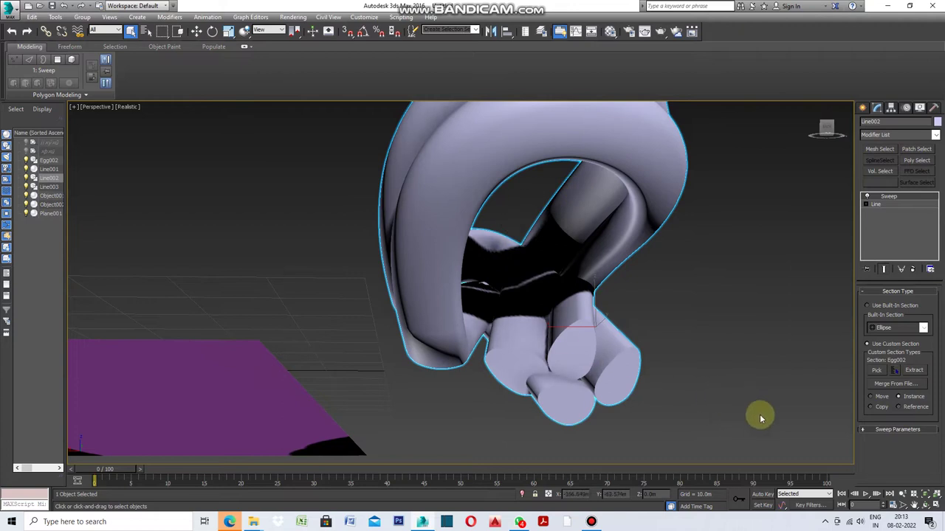
{"action": "right_click", "coordinate": [727, 360]}
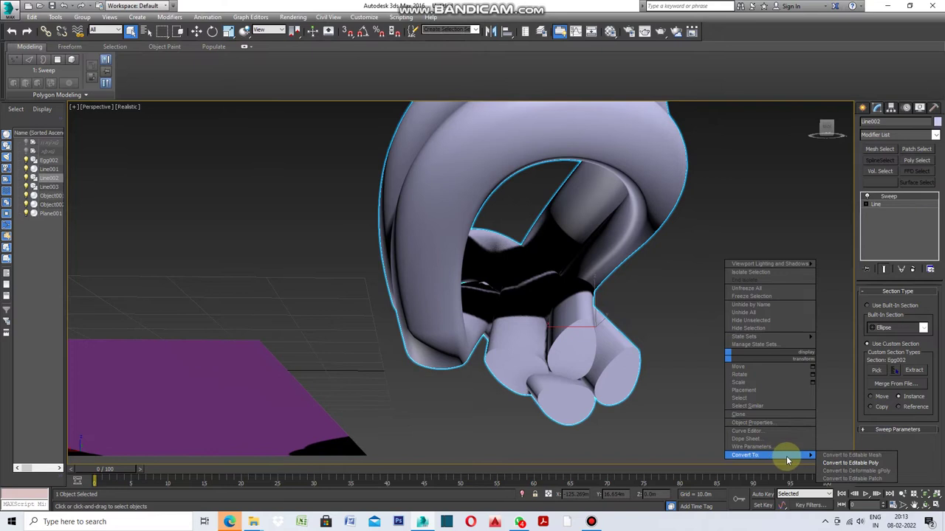
{"action": "left_click", "coordinate": [856, 465]}
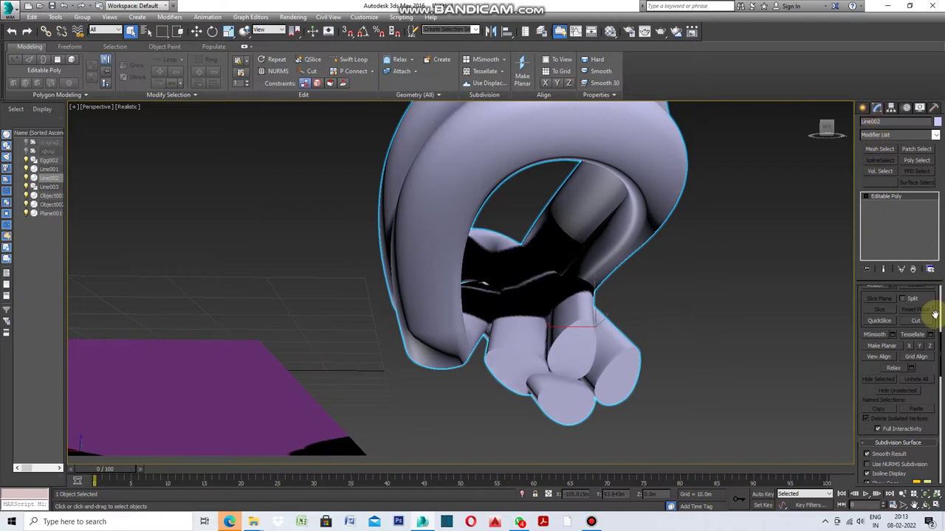
In Polygon mode, select and delete the four cylinder end-cap polygons
{"action": "left_click_drag", "start_coordinate": [941, 341], "coordinate": [936, 284]}
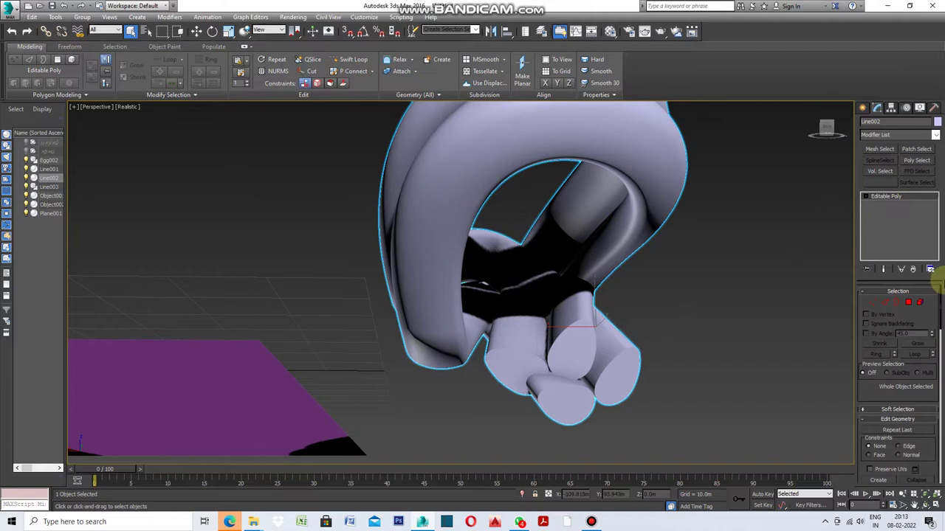
{"action": "left_click", "coordinate": [910, 304]}
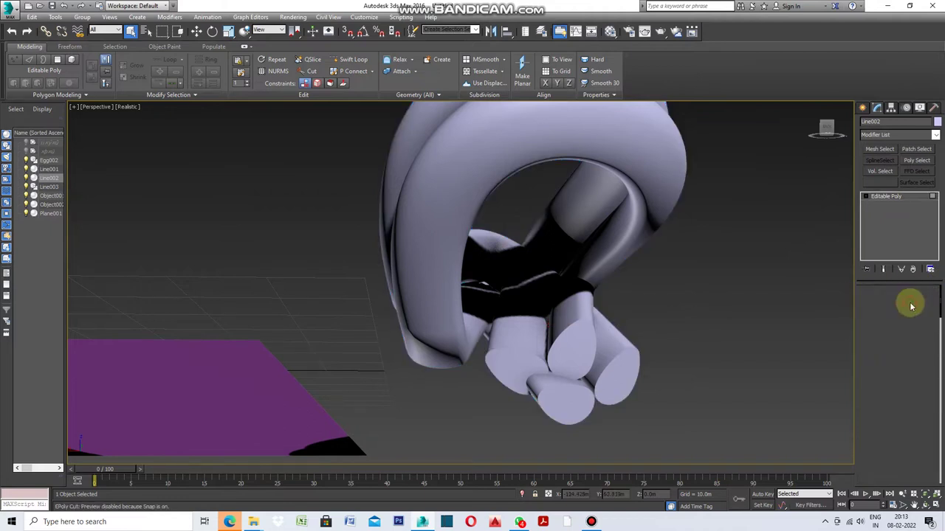
{"action": "left_click", "coordinate": [622, 371]}
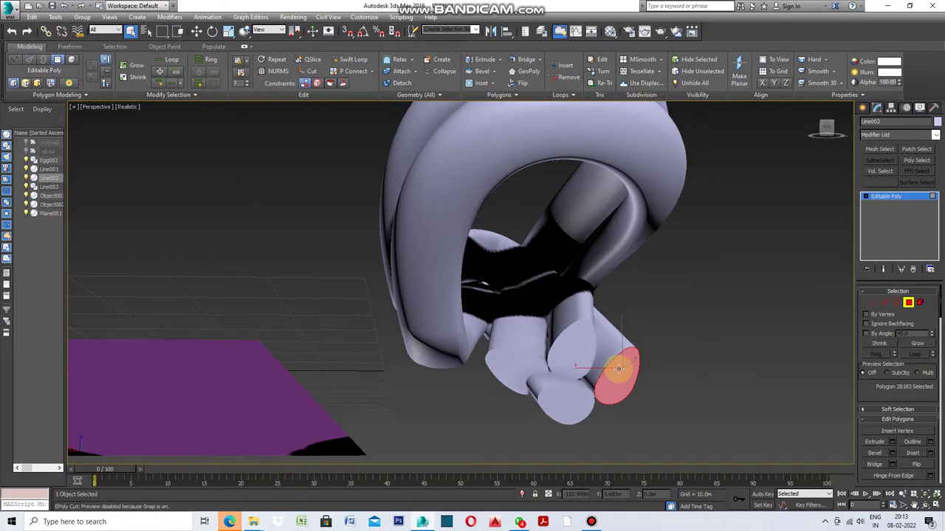
{"action": "left_click", "coordinate": [572, 352], "text": "ctrl"}
{"action": "left_click", "coordinate": [525, 368], "text": "ctrl"}
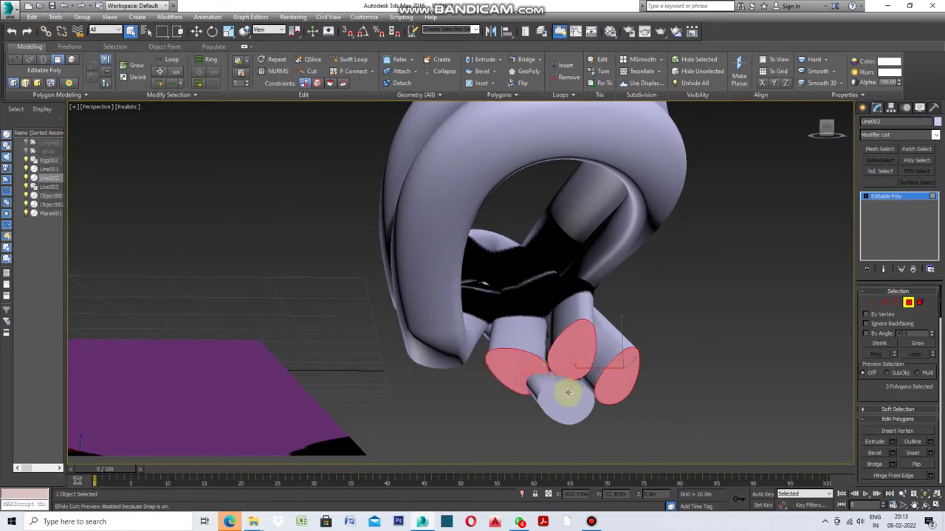
{"action": "left_click", "coordinate": [567, 392], "text": "ctrl"}
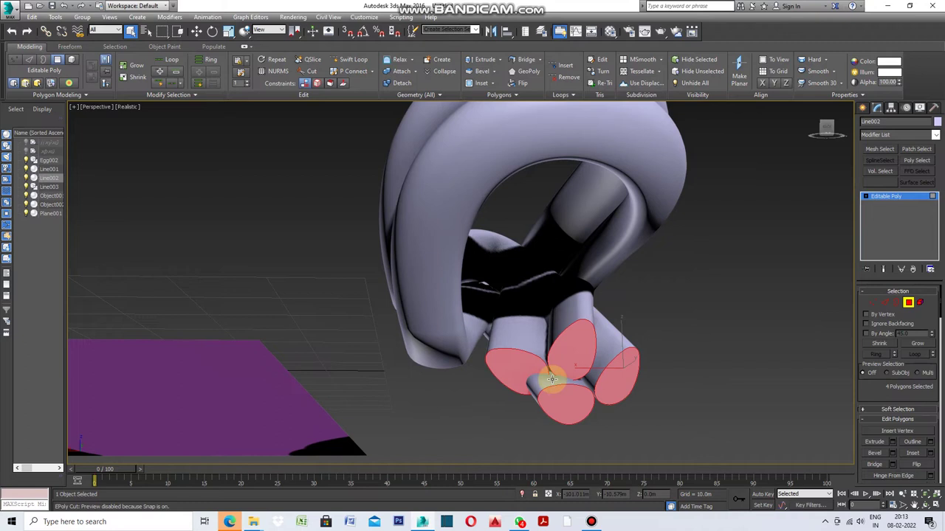
{"action": "key", "text": "Delete"}
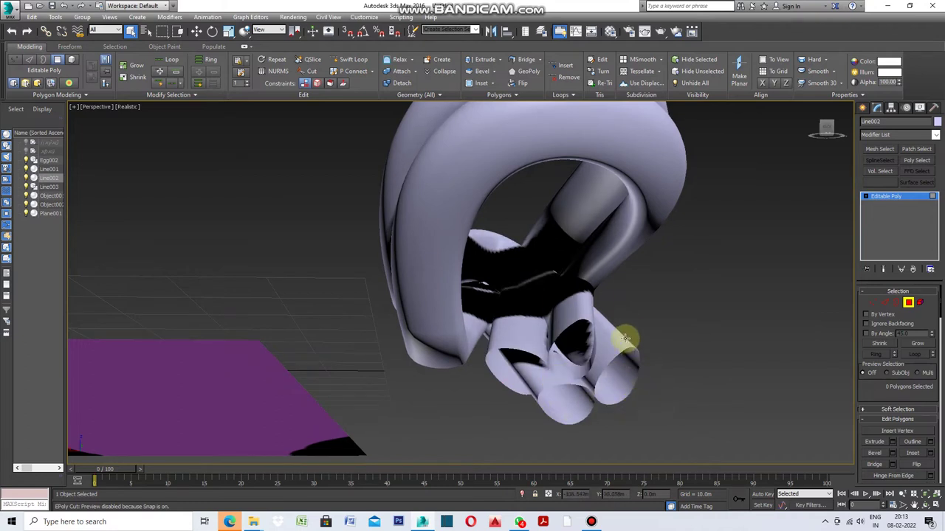
Switch to Edge level and select a single border edge on the tube
{"action": "key", "text": "2"}
{"action": "scroll", "coordinate": [619, 289], "scroll_direction": "up", "scroll_amount": 5}
{"action": "left_click", "coordinate": [569, 301]}
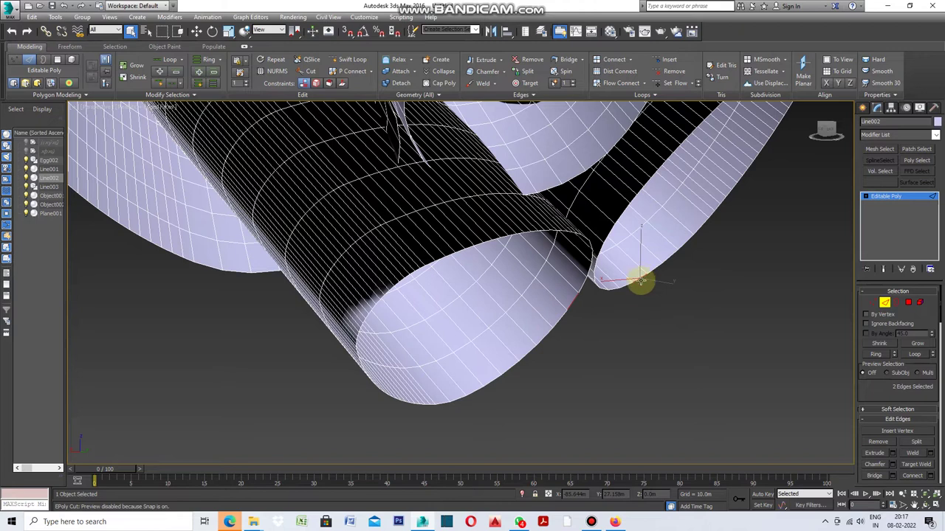
Grow the edge to a loop, then a 14352-edge ring, and convert it to polygons
{"action": "left_click", "coordinate": [181, 84]}
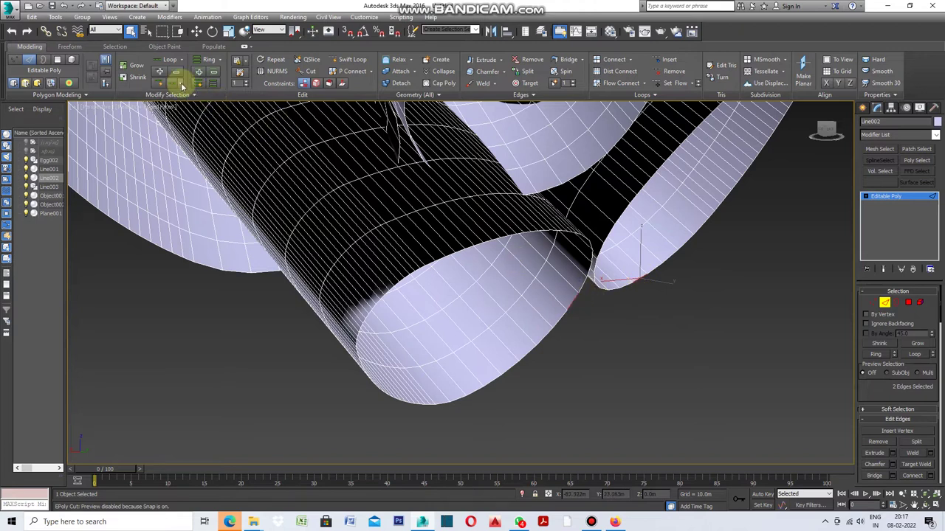
{"action": "left_click", "coordinate": [195, 99]}
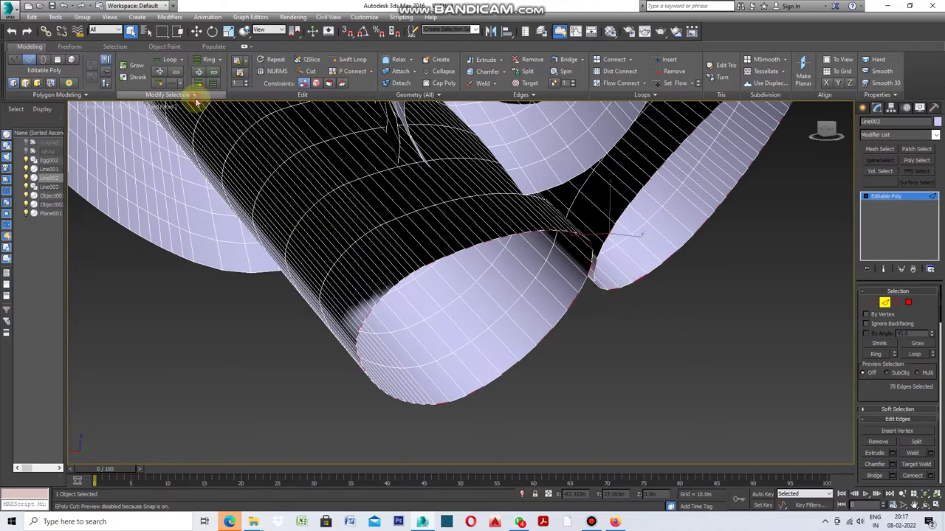
{"action": "middle_click_drag", "start_coordinate": [544, 345], "coordinate": [656, 260], "text": "alt"}
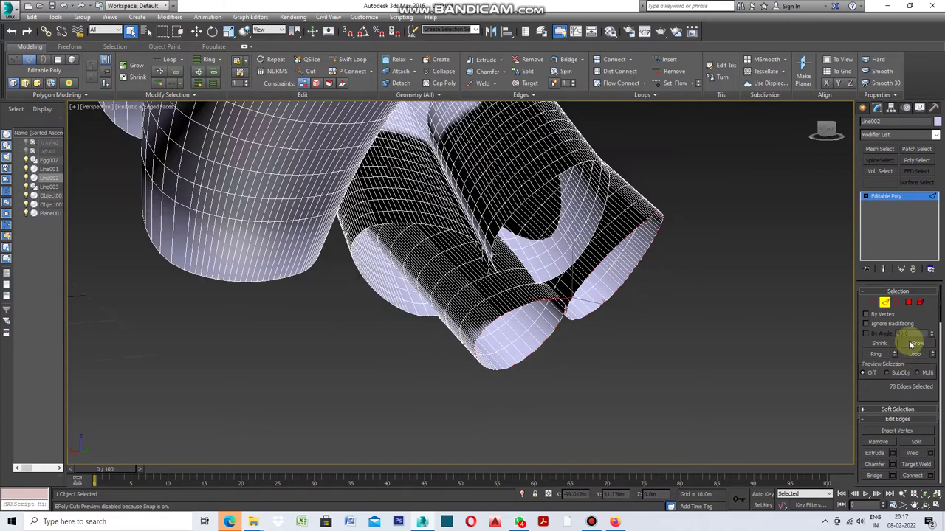
{"action": "left_click", "coordinate": [875, 354]}
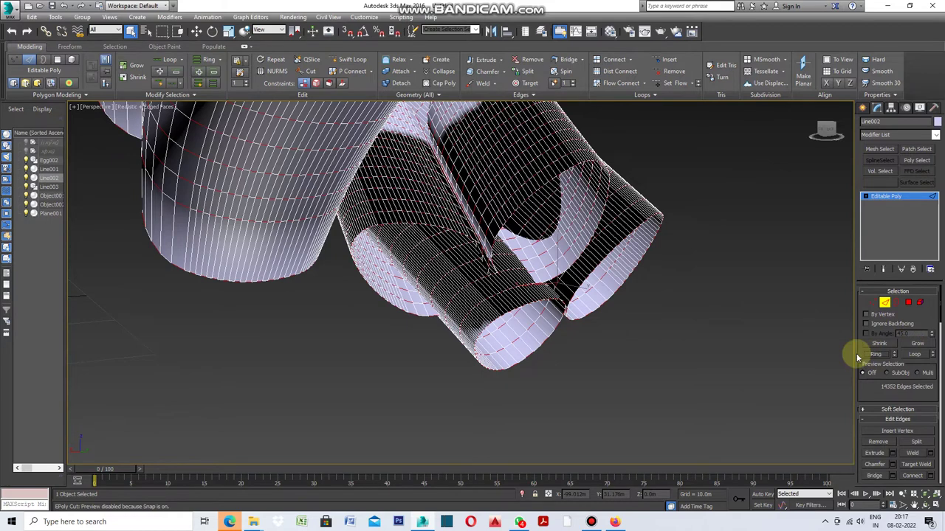
{"action": "middle_click_drag", "start_coordinate": [546, 340], "coordinate": [557, 363], "text": "alt"}
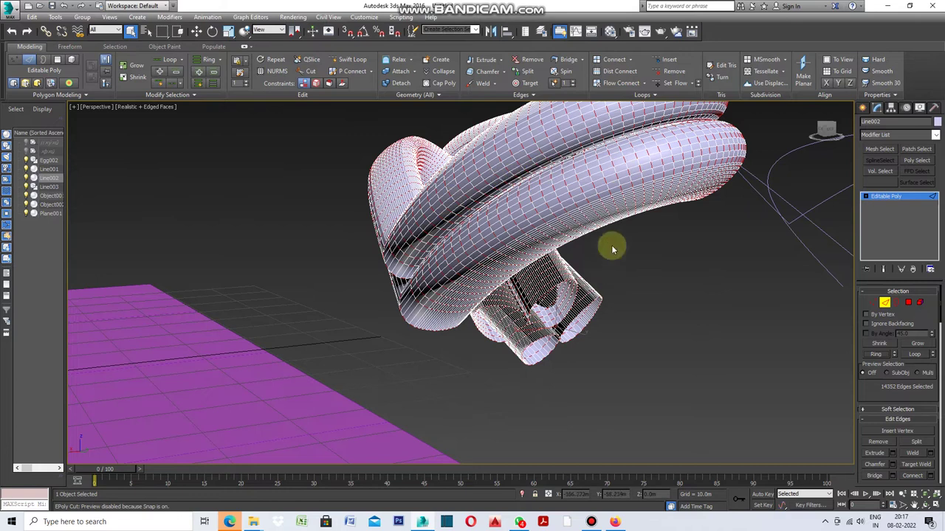
{"action": "left_click", "coordinate": [910, 303]}
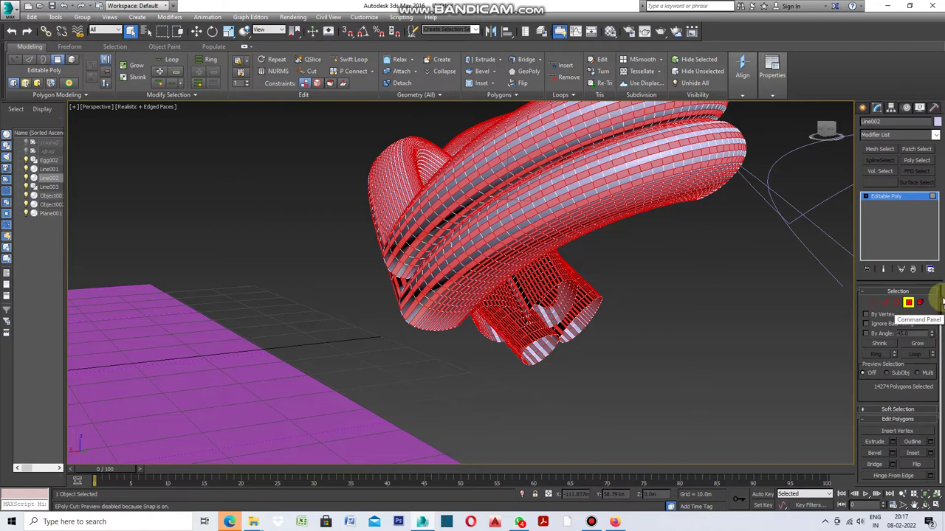
Detach the selected ring-strip faces as a new object named Object003
{"action": "left_click_drag", "start_coordinate": [941, 303], "coordinate": [932, 350]}
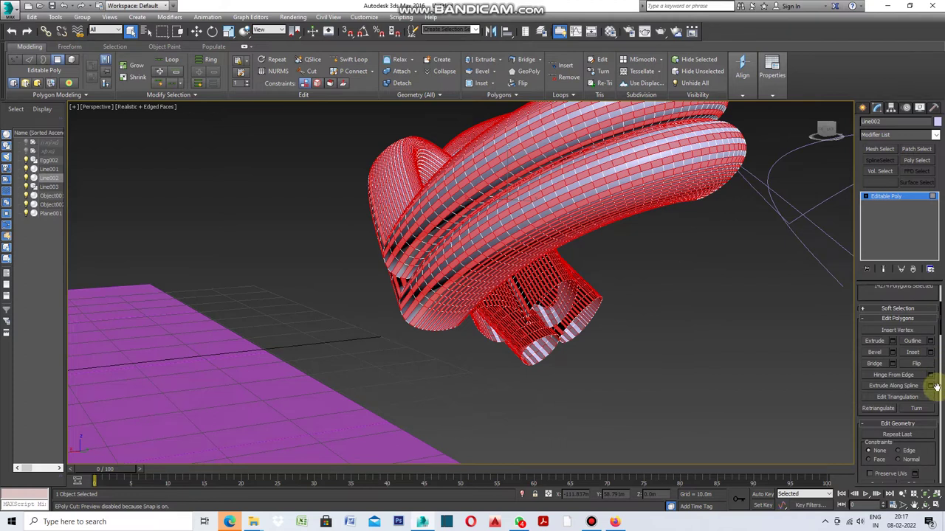
{"action": "left_click_drag", "start_coordinate": [941, 332], "coordinate": [940, 353]}
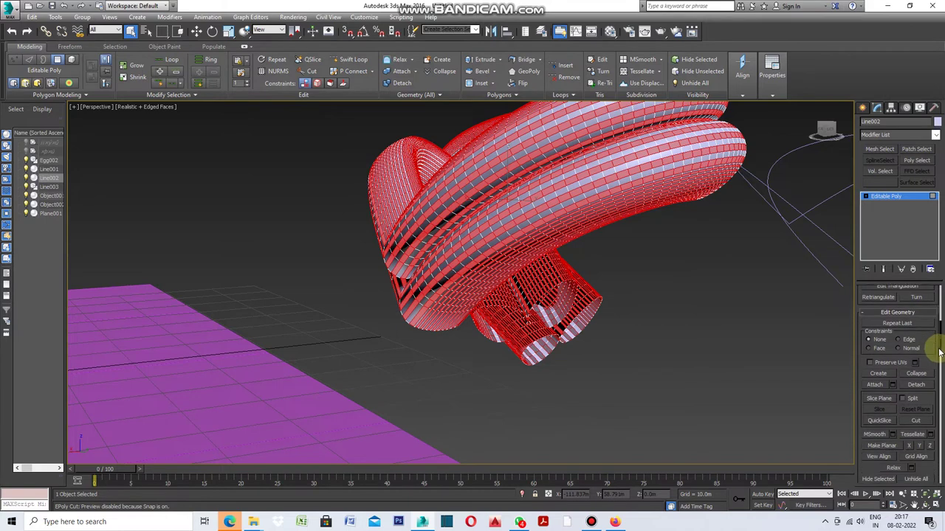
{"action": "left_click", "coordinate": [915, 384]}
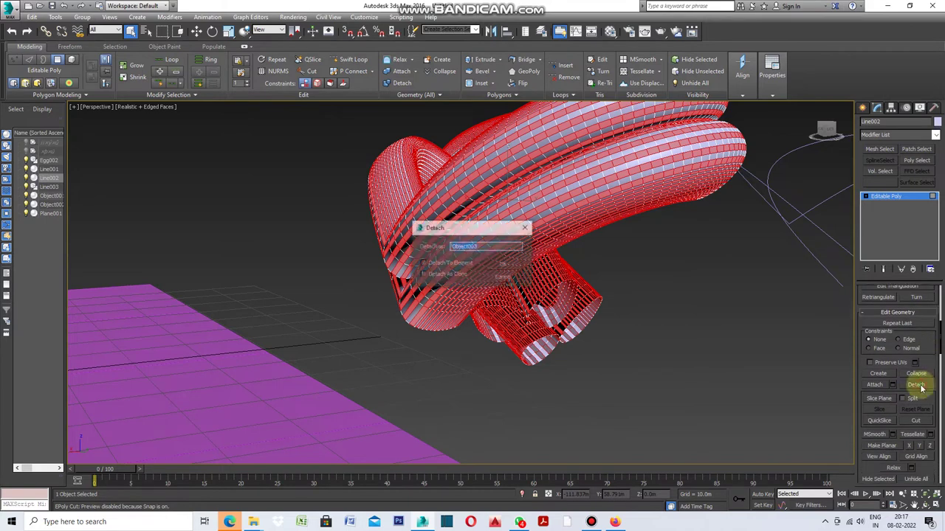
{"action": "left_click", "coordinate": [503, 265]}
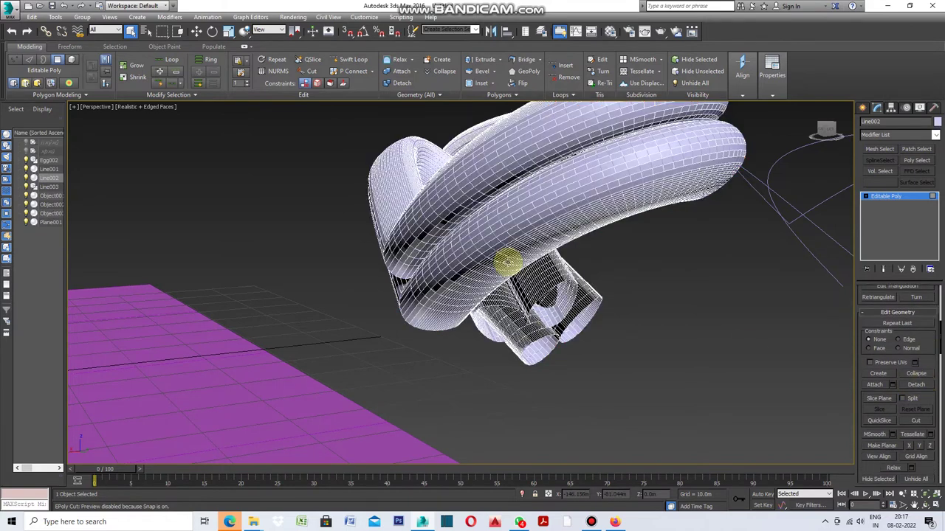
Set Object003's object colour in the colour swatch dialog
{"action": "left_click", "coordinate": [936, 123]}
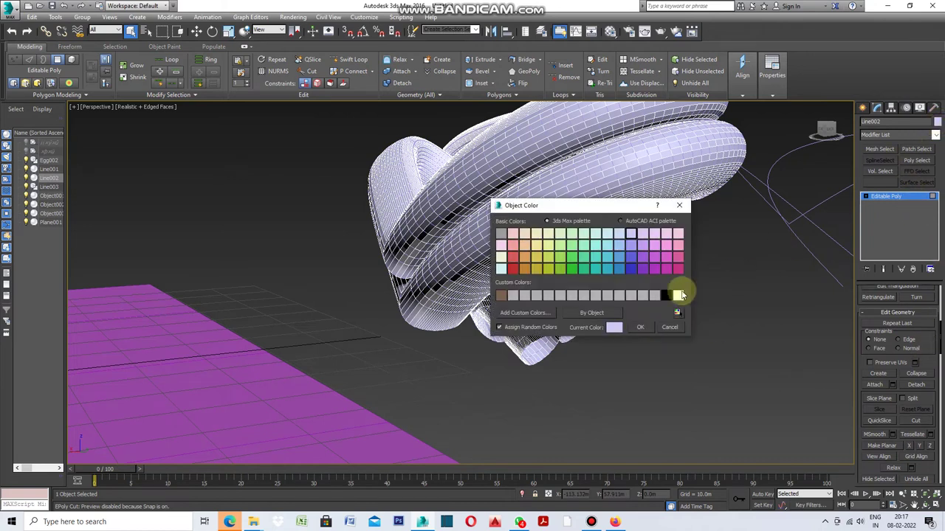
{"action": "left_click", "coordinate": [642, 329]}
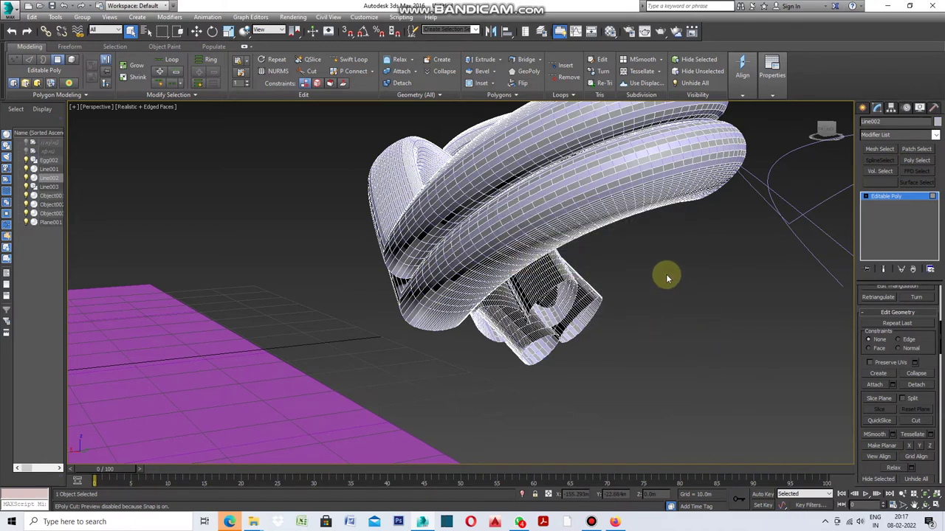
{"action": "scroll", "coordinate": [552, 214], "scroll_direction": "up", "scroll_amount": 2}
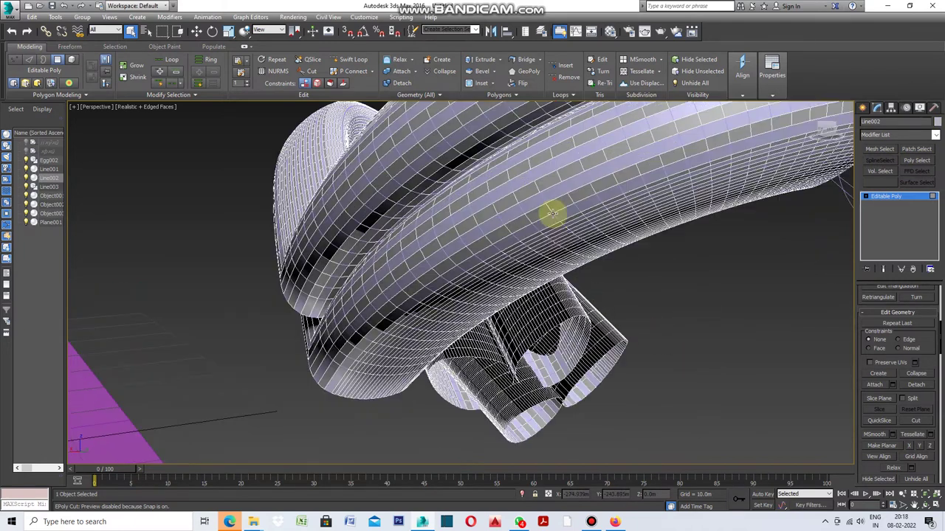
Add a Shell modifier to Line002 with 0.0m inner and 0.3m outer amount
{"action": "scroll", "coordinate": [561, 262], "scroll_direction": "down", "scroll_amount": 2}
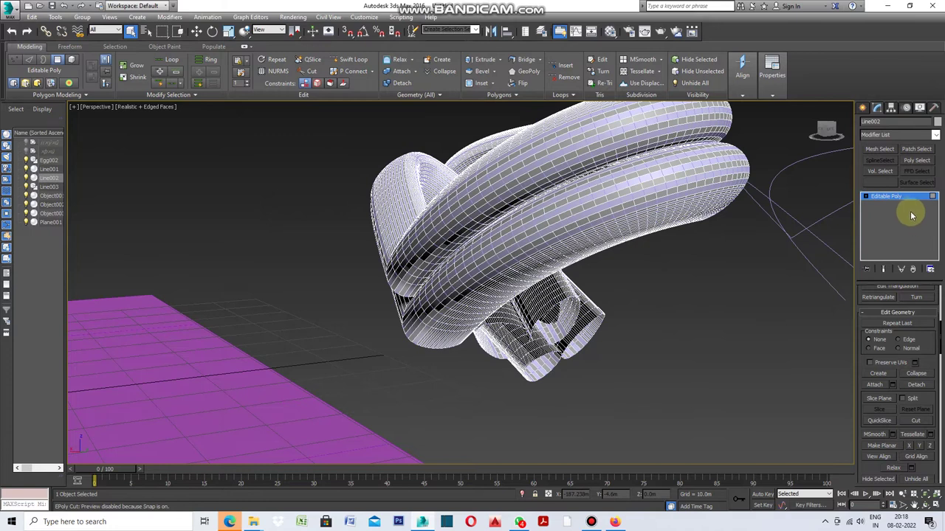
{"action": "left_click", "coordinate": [881, 109]}
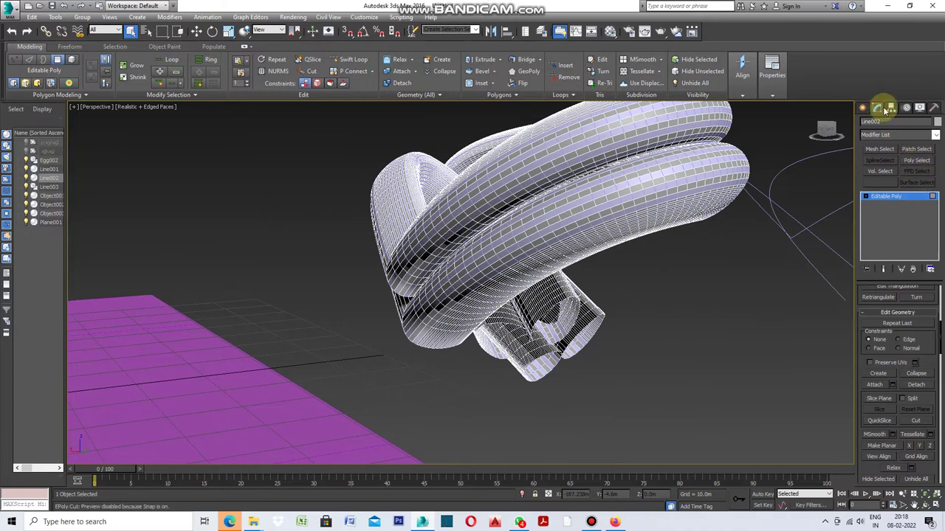
{"action": "left_click", "coordinate": [936, 136]}
{"action": "left_click_drag", "start_coordinate": [937, 159], "coordinate": [942, 317]}
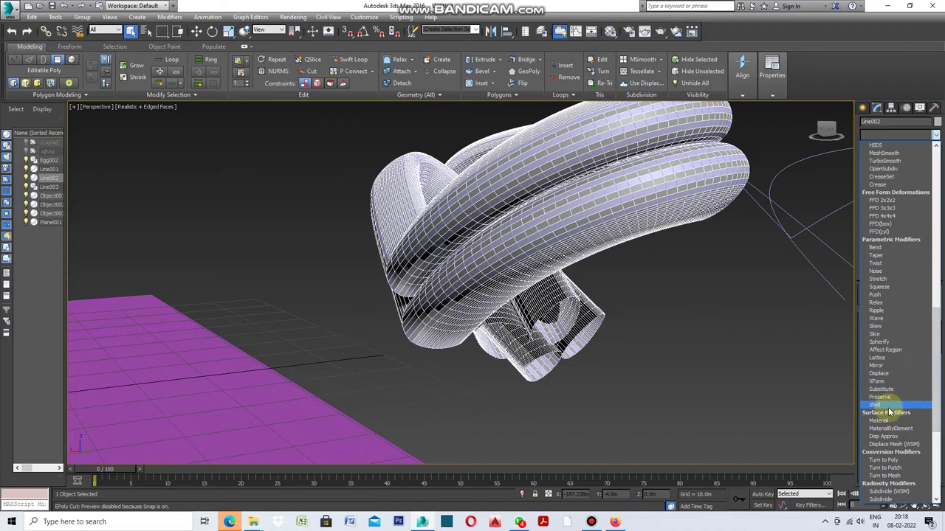
{"action": "left_click", "coordinate": [889, 406]}
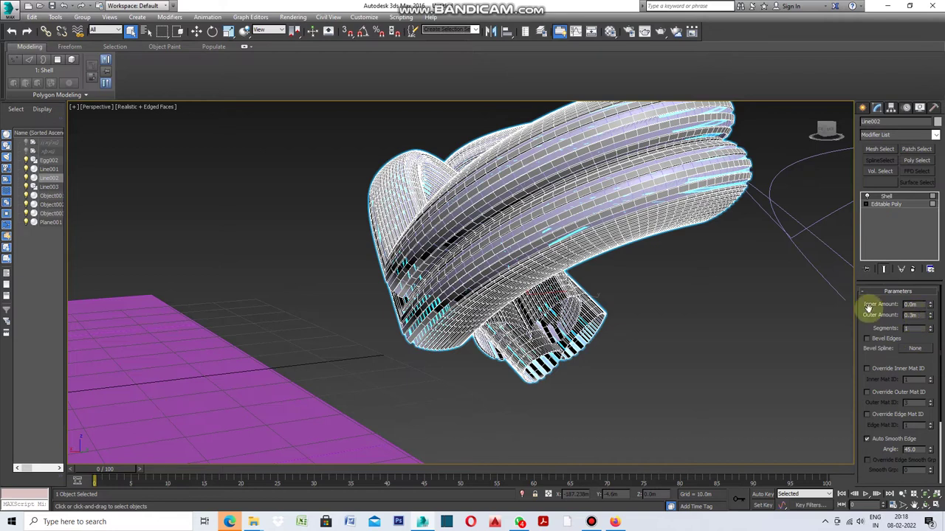
{"action": "left_click", "coordinate": [777, 284]}
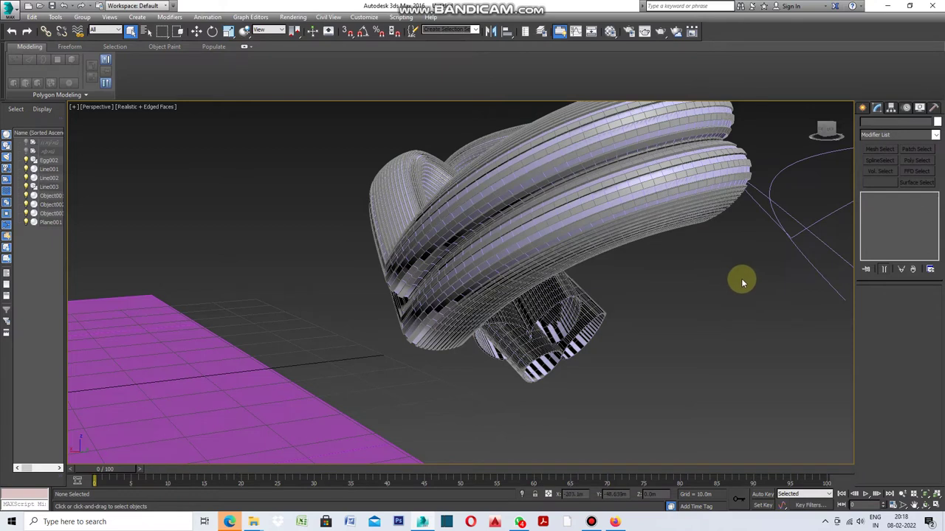
{"action": "left_click", "coordinate": [925, 506]}
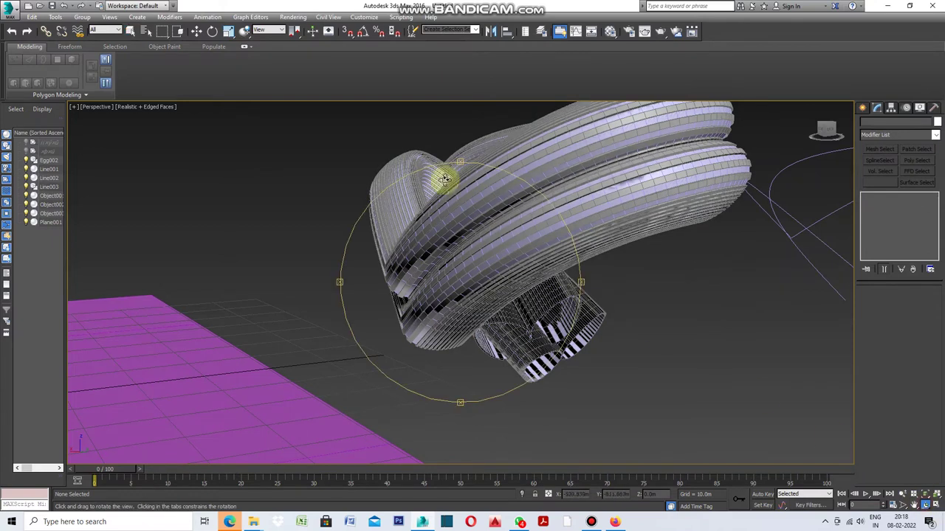
{"action": "mouse_move", "coordinate": [448, 173]}
{"action": "left_mouse_down"}
{"action": "mouse_move", "coordinate": [446, 199]}
{"action": "mouse_move", "coordinate": [456, 207]}
{"action": "mouse_move", "coordinate": [502, 188]}
{"action": "mouse_move", "coordinate": [447, 192]}
{"action": "mouse_move", "coordinate": [474, 187]}
{"action": "mouse_move", "coordinate": [428, 175]}
{"action": "mouse_move", "coordinate": [306, 202]}
{"action": "mouse_move", "coordinate": [480, 172]}
{"action": "mouse_move", "coordinate": [434, 182]}
{"action": "left_mouse_up"}
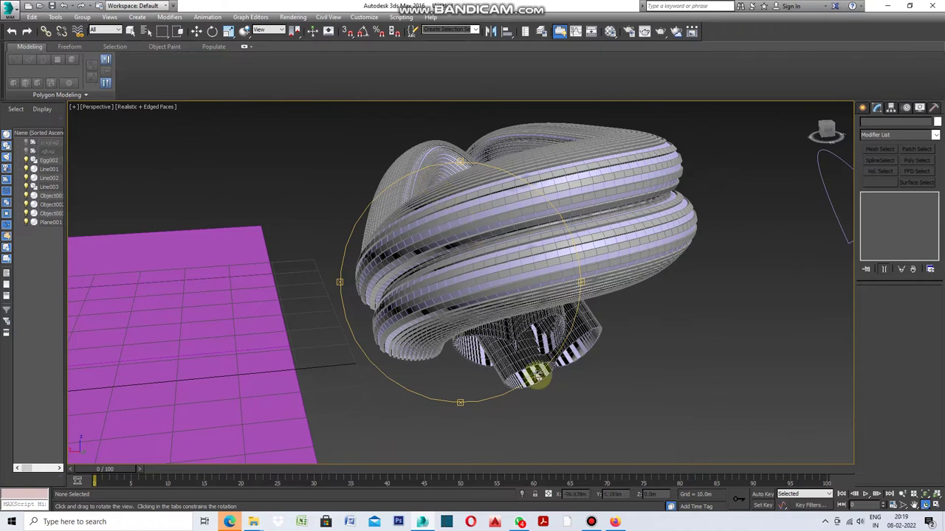
{"action": "scroll", "coordinate": [547, 399], "scroll_direction": "up", "scroll_amount": 3}
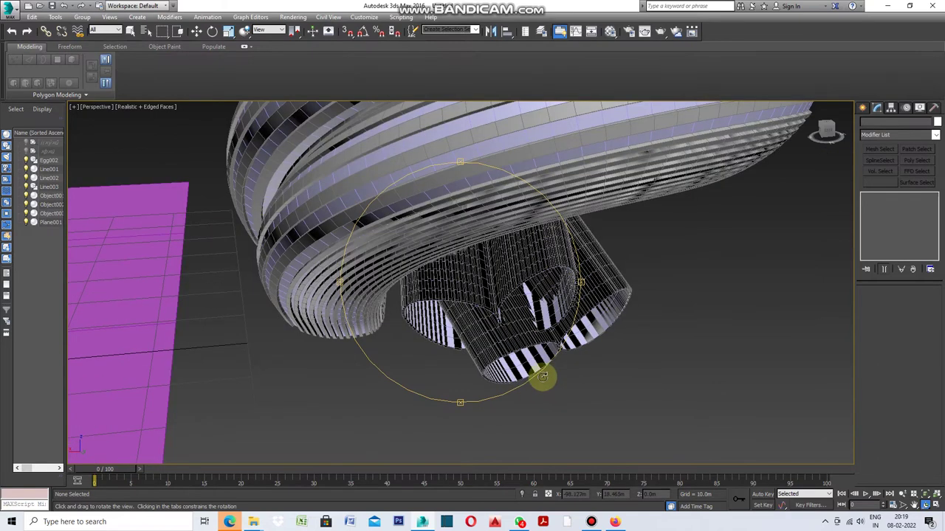
{"action": "scroll", "coordinate": [544, 376], "scroll_direction": "up", "scroll_amount": 3}
{"action": "scroll", "coordinate": [534, 355], "scroll_direction": "up", "scroll_amount": 3}
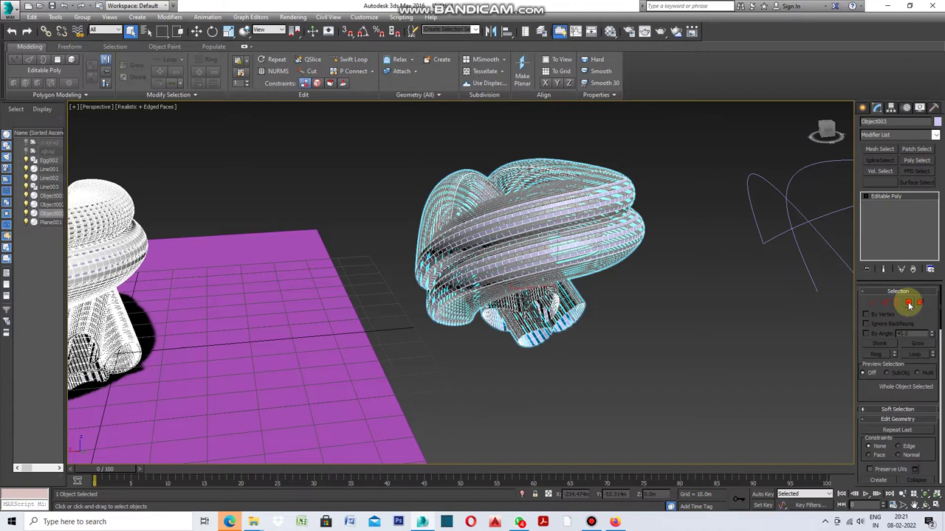
Inset Object003's selected facade polygons By Polygon by 0.1m to frame each panel
{"action": "left_click", "coordinate": [909, 303]}
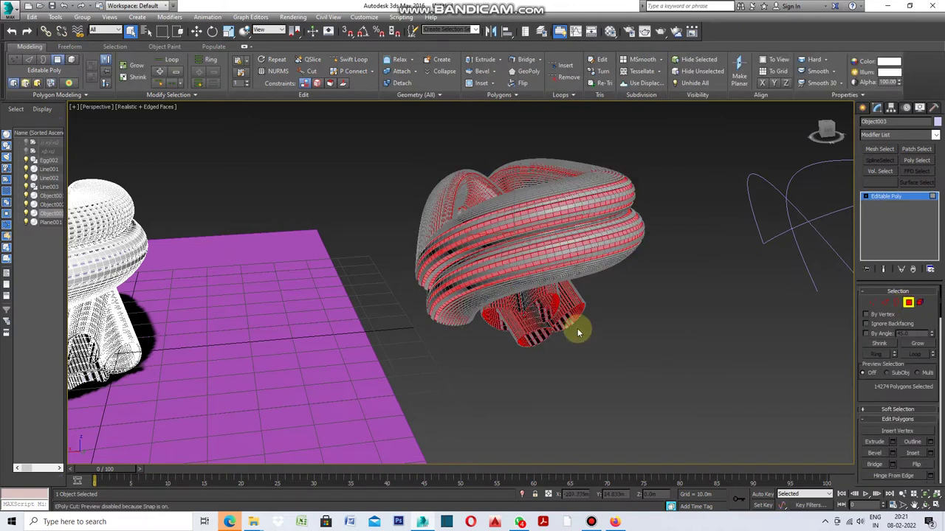
{"action": "scroll", "coordinate": [577, 328], "scroll_direction": "up", "scroll_amount": 3}
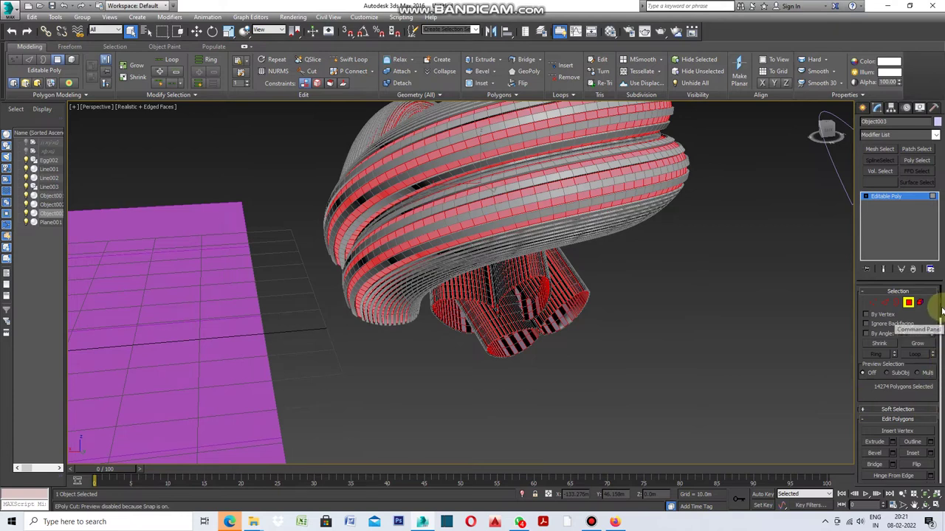
{"action": "left_click_drag", "start_coordinate": [939, 304], "coordinate": [938, 327]}
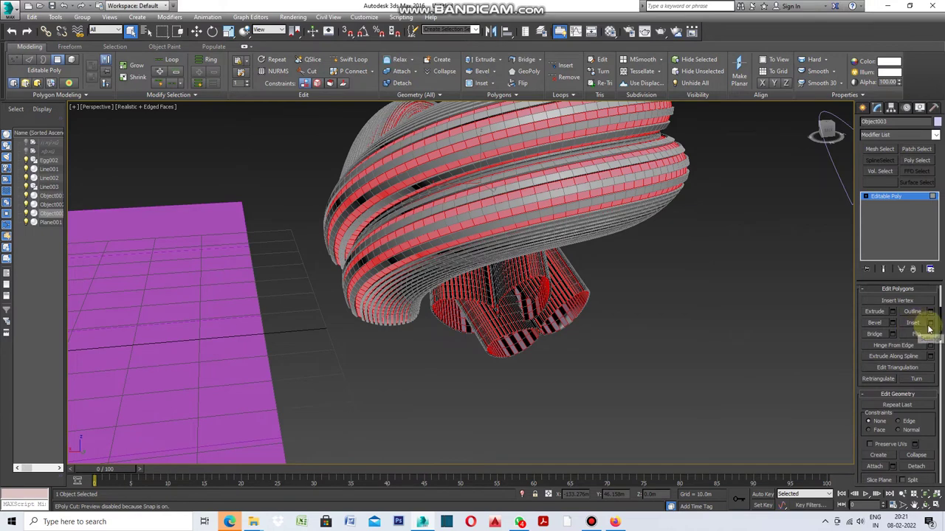
{"action": "left_click", "coordinate": [930, 325]}
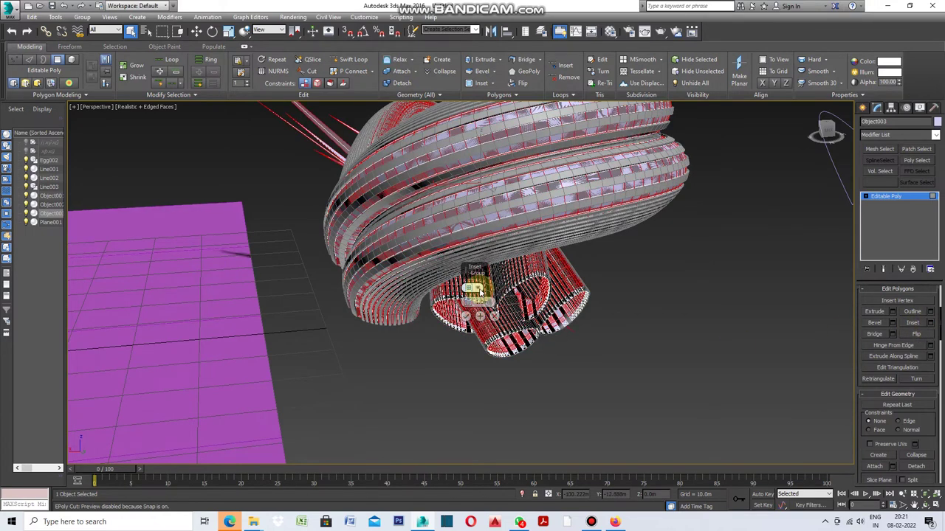
{"action": "left_click", "coordinate": [479, 297]}
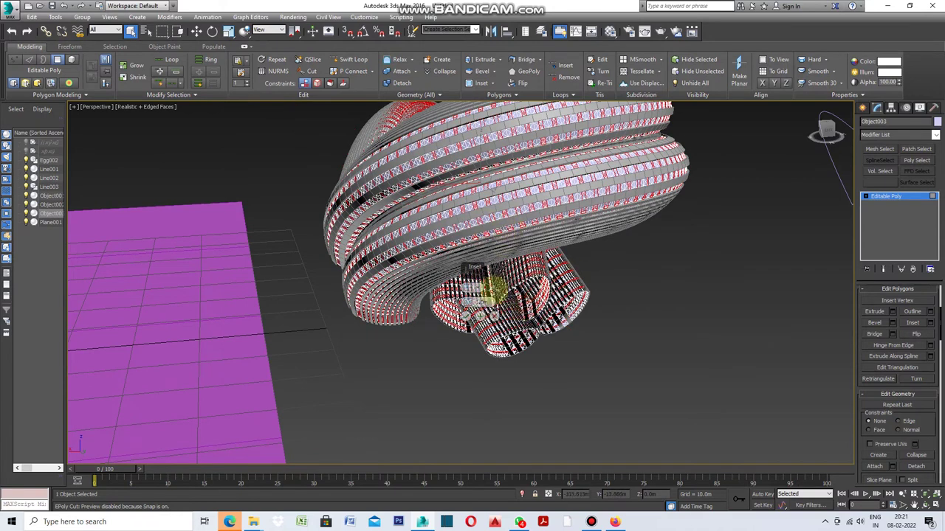
{"action": "left_click", "coordinate": [480, 315]}
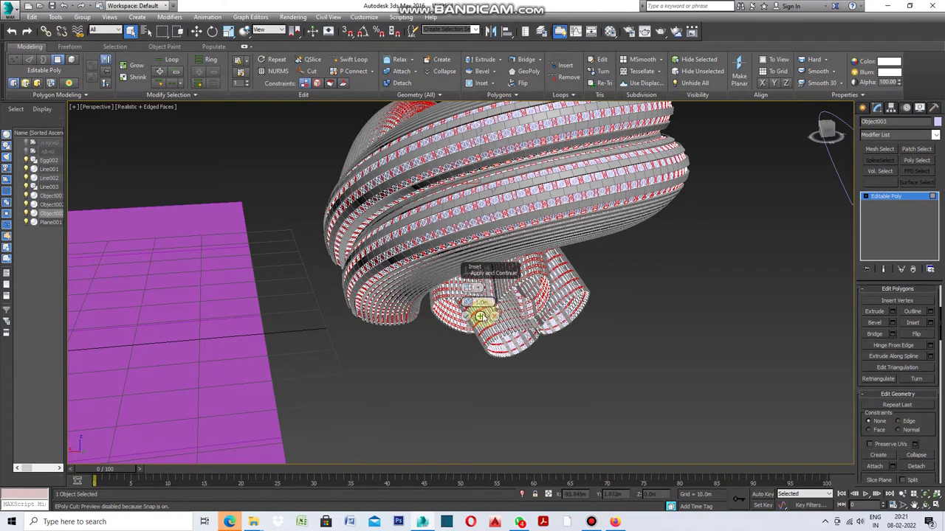
{"action": "left_click_drag", "start_coordinate": [478, 303], "coordinate": [476, 302]}
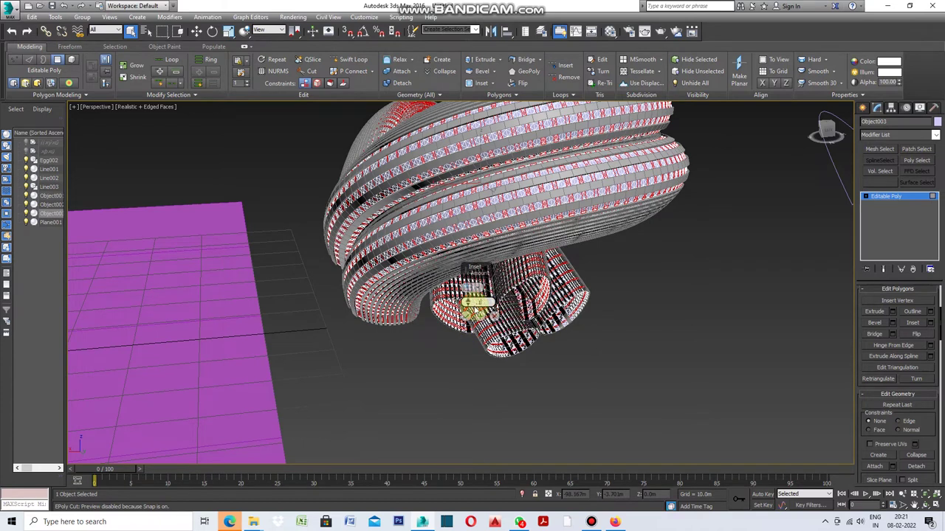
{"action": "left_click", "coordinate": [477, 312]}
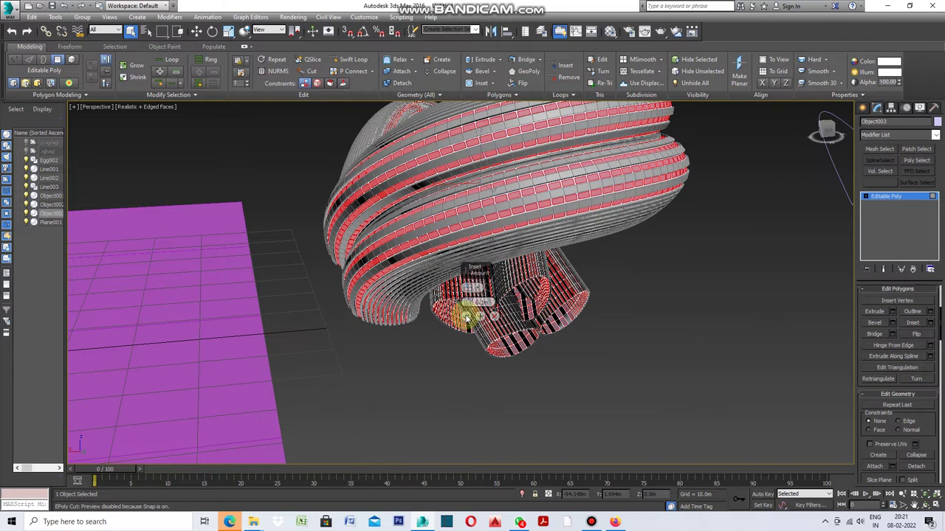
{"action": "left_click", "coordinate": [465, 317]}
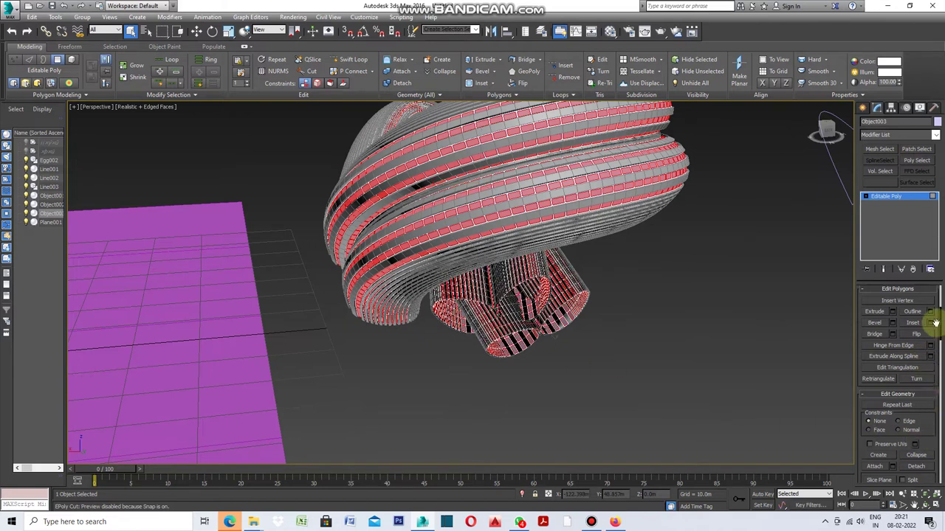
Detach the inset panels as Object004 and make the remaining frame white
{"action": "left_click", "coordinate": [916, 467]}
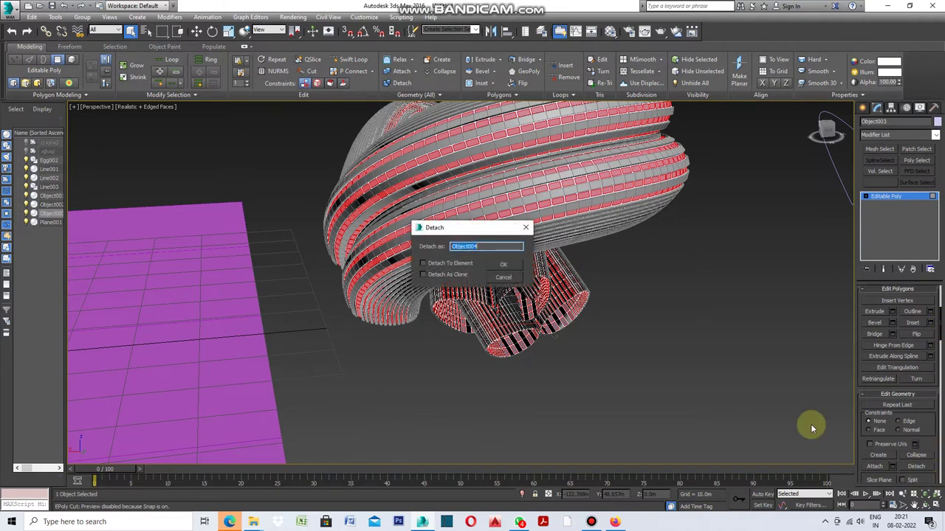
{"action": "left_click", "coordinate": [506, 267]}
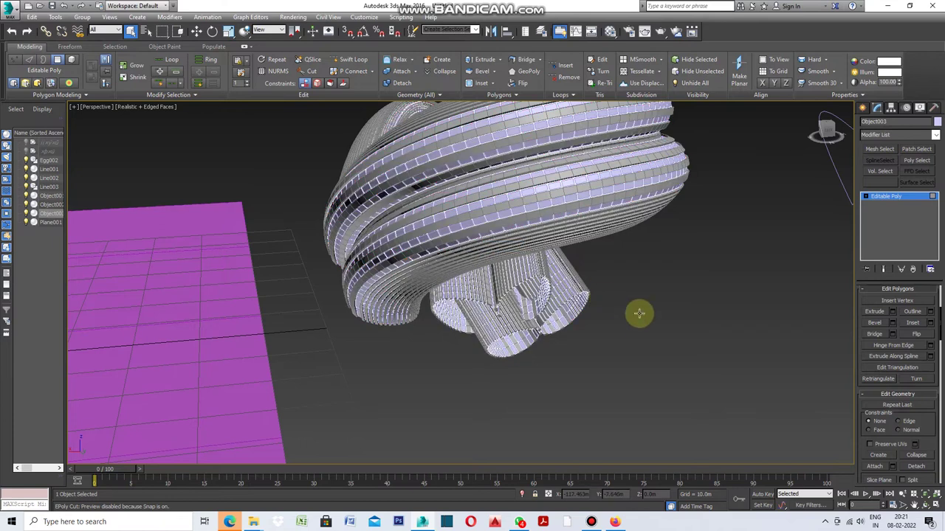
{"action": "left_click", "coordinate": [936, 121]}
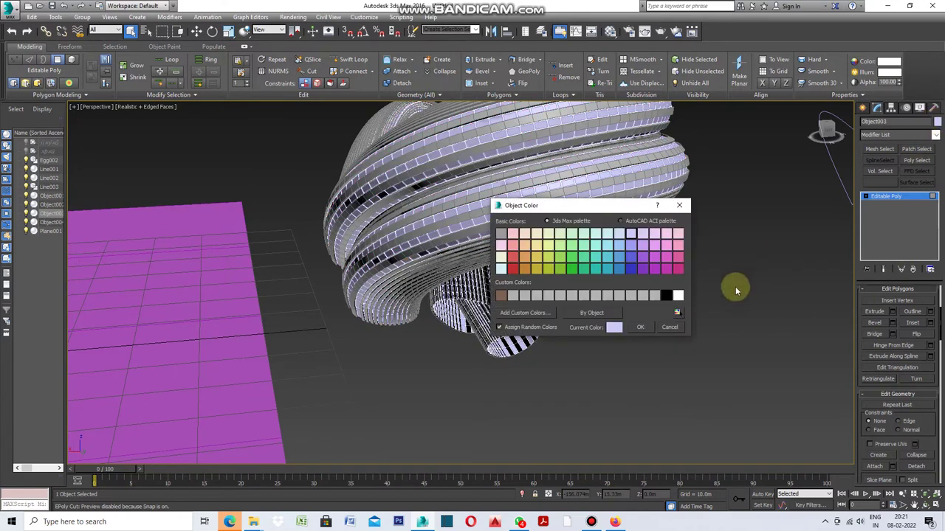
{"action": "left_click", "coordinate": [677, 296]}
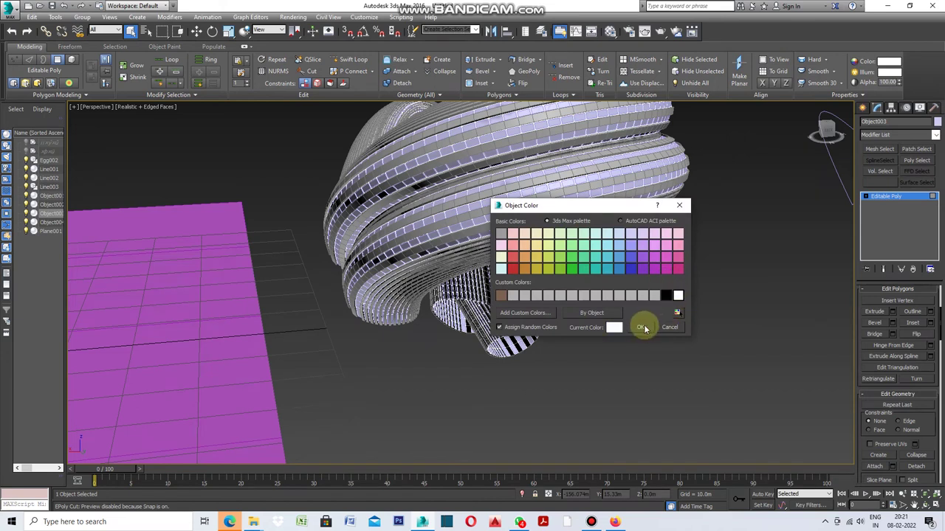
{"action": "left_click", "coordinate": [640, 329]}
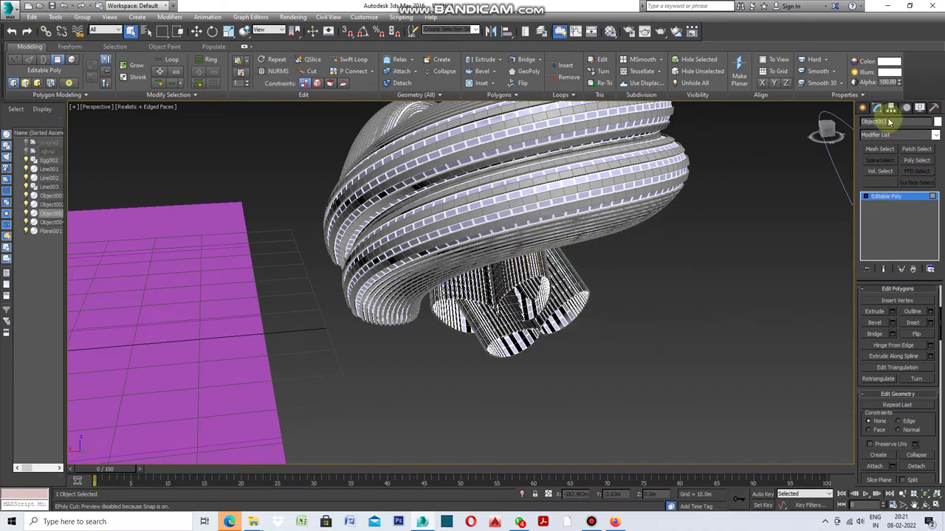
Apply a Shell modifier to Object003 with 0.0m inner and 0.3m outer amount
{"action": "left_click", "coordinate": [935, 136]}
{"action": "left_click_drag", "start_coordinate": [936, 155], "coordinate": [938, 338]}
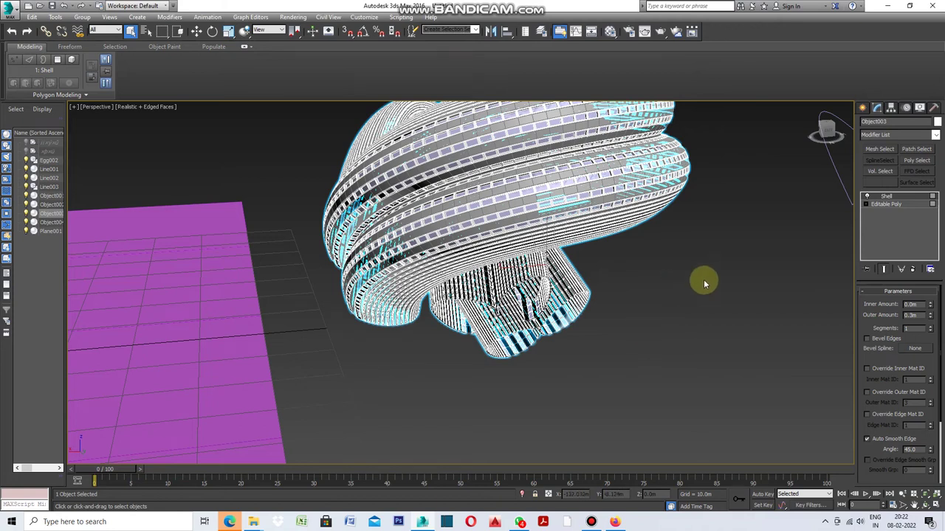
{"action": "left_click", "coordinate": [732, 391]}
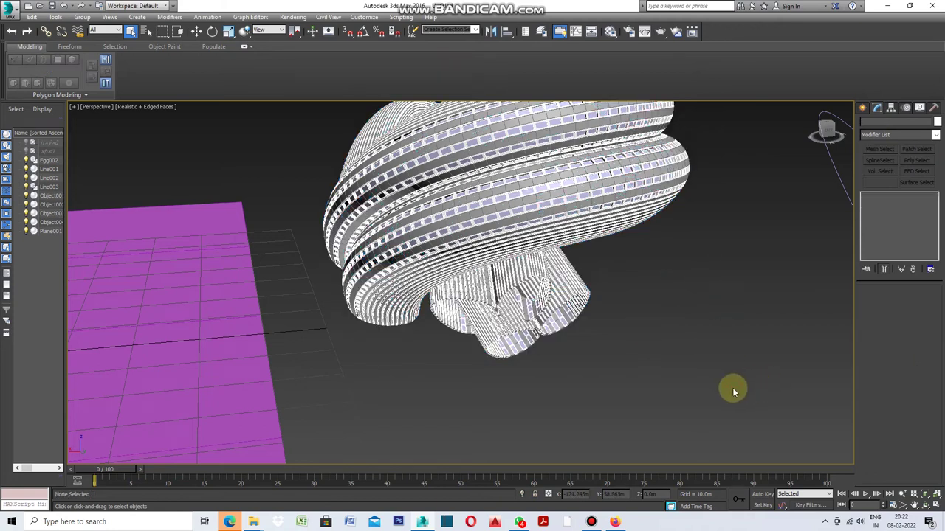
Turn off Edged Faces and orbit to look down on the ring-shaped building
{"action": "scroll", "coordinate": [574, 404], "scroll_direction": "down", "scroll_amount": 5}
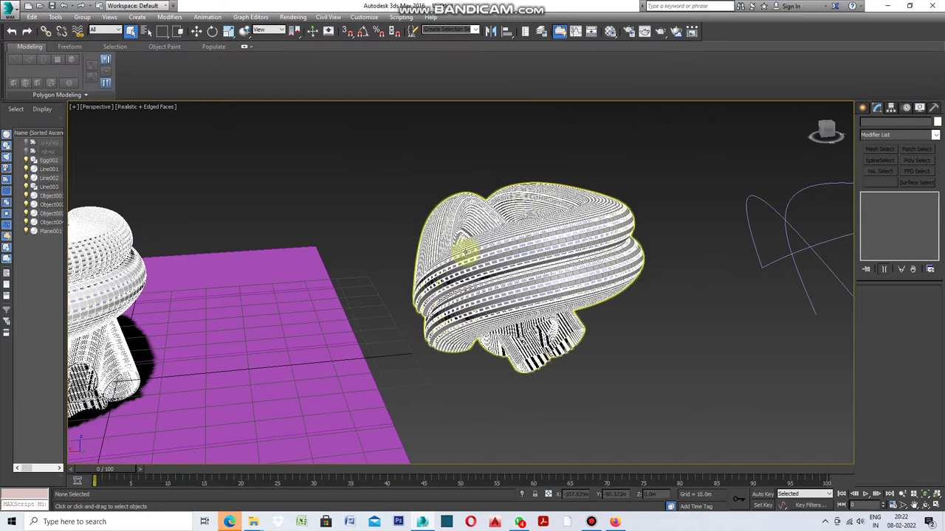
{"action": "scroll", "coordinate": [575, 392], "scroll_direction": "up", "scroll_amount": 5}
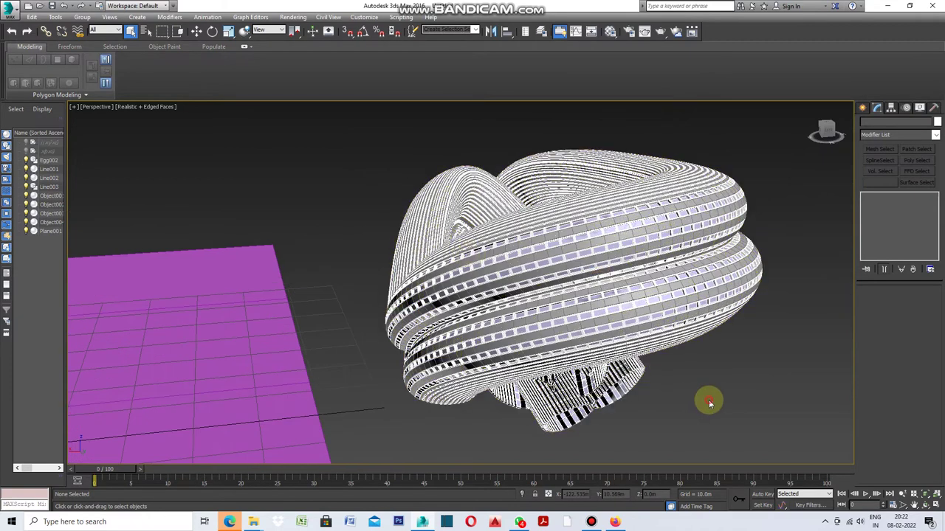
{"action": "left_click", "coordinate": [927, 504]}
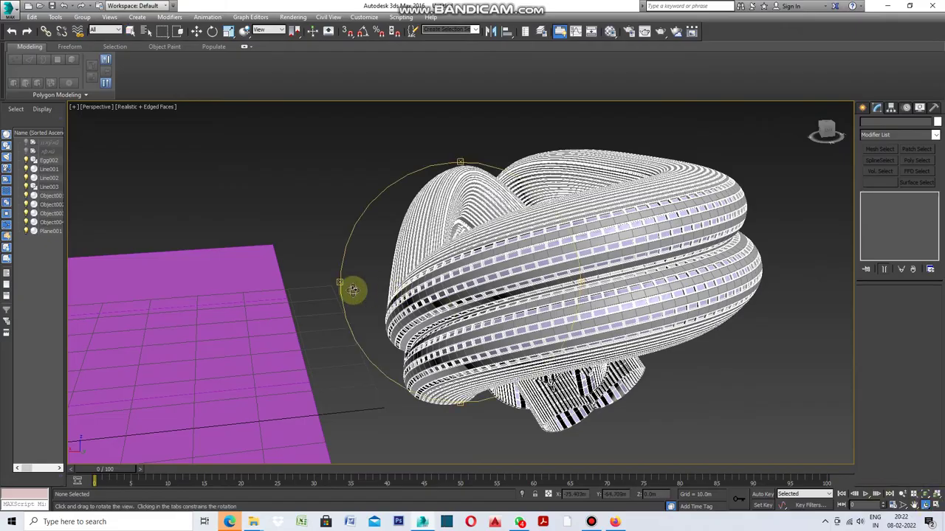
{"action": "mouse_move", "coordinate": [350, 290]}
{"action": "left_mouse_down"}
{"action": "mouse_move", "coordinate": [436, 303]}
{"action": "mouse_move", "coordinate": [415, 312]}
{"action": "left_mouse_up"}
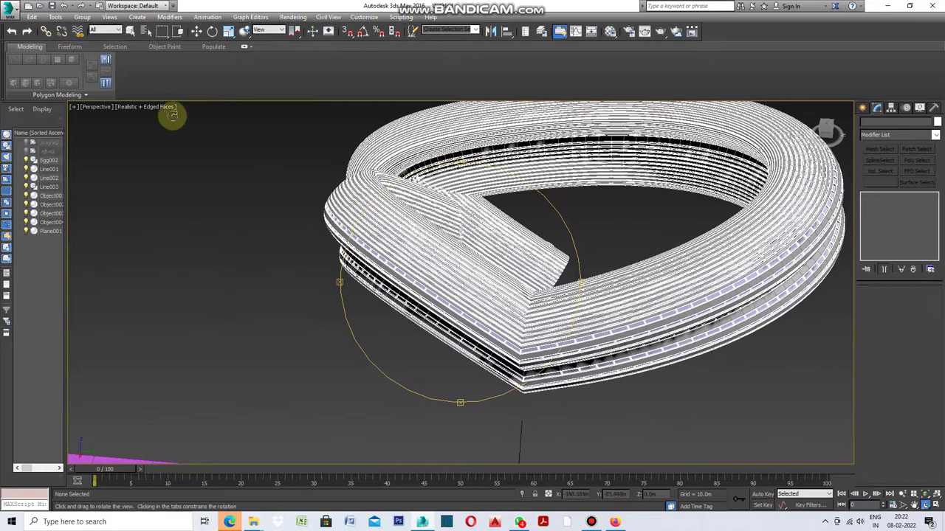
{"action": "left_click", "coordinate": [165, 109]}
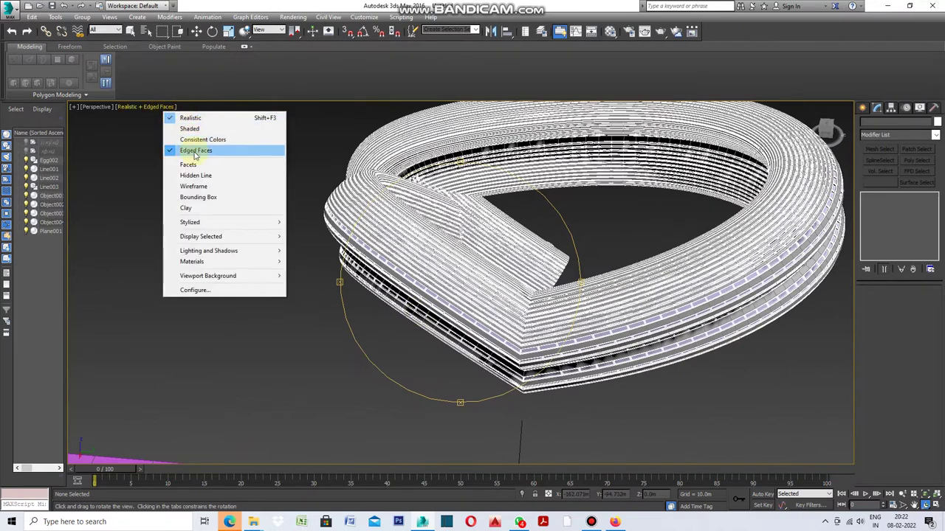
{"action": "left_click", "coordinate": [195, 152]}
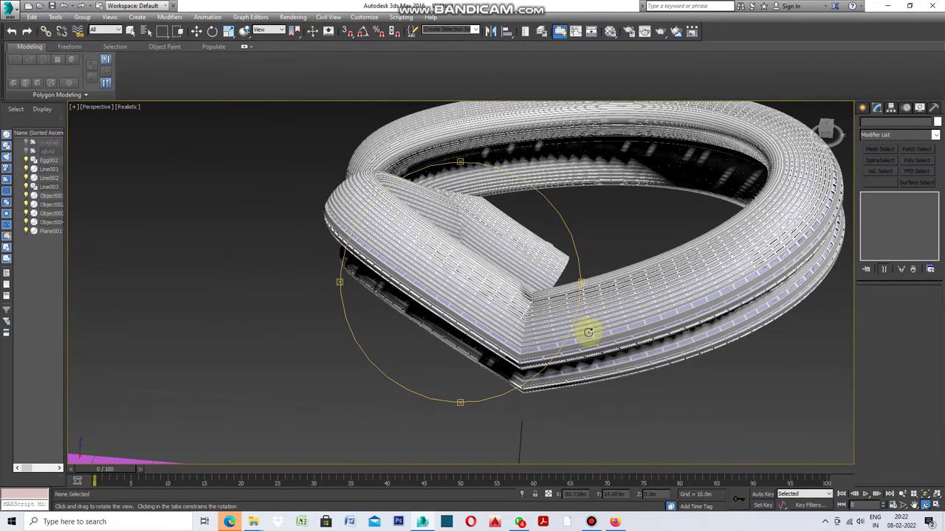
{"action": "mouse_move", "coordinate": [578, 296]}
{"action": "left_mouse_down"}
{"action": "mouse_move", "coordinate": [500, 277]}
{"action": "mouse_move", "coordinate": [542, 279]}
{"action": "left_mouse_up"}
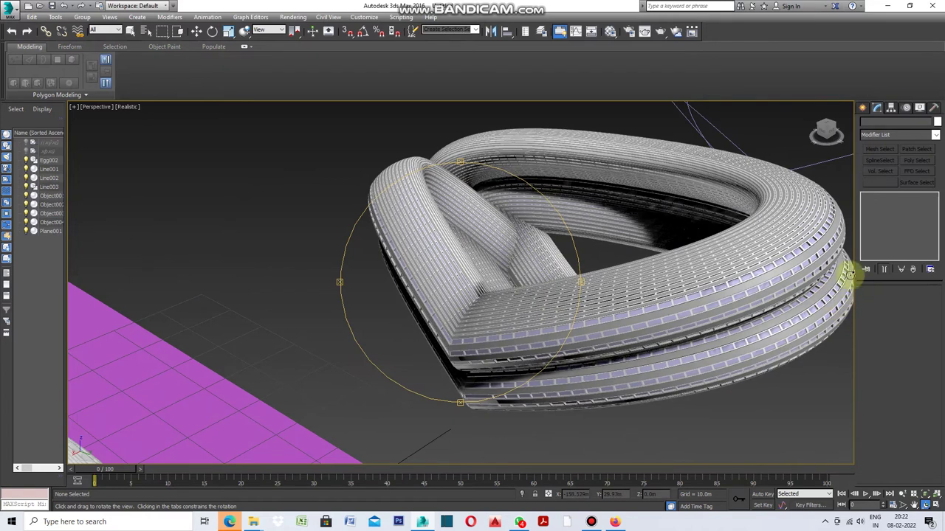
{"action": "left_click", "coordinate": [129, 31]}
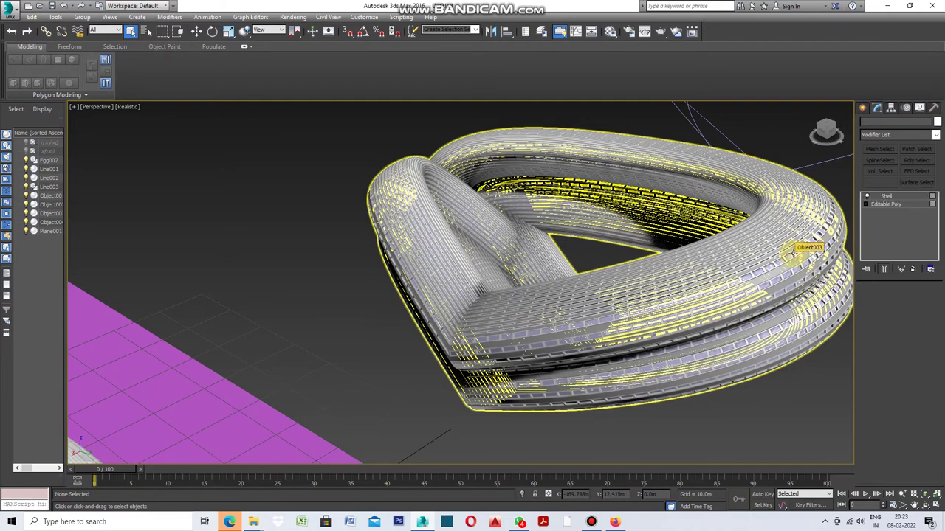
Set Object003's Shell Outer Amount to 1.0m, then deselect to view the deeper frames
{"action": "left_click", "coordinate": [791, 252]}
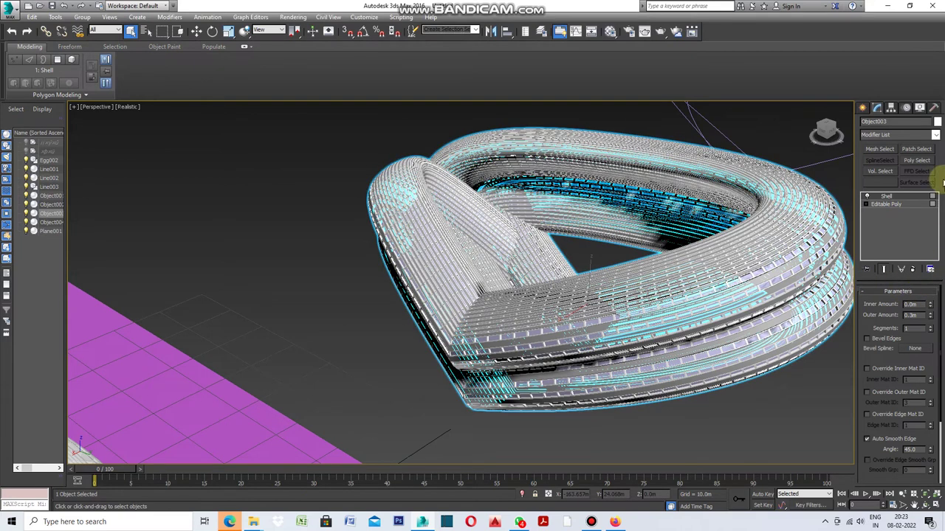
{"action": "left_click", "coordinate": [914, 315]}
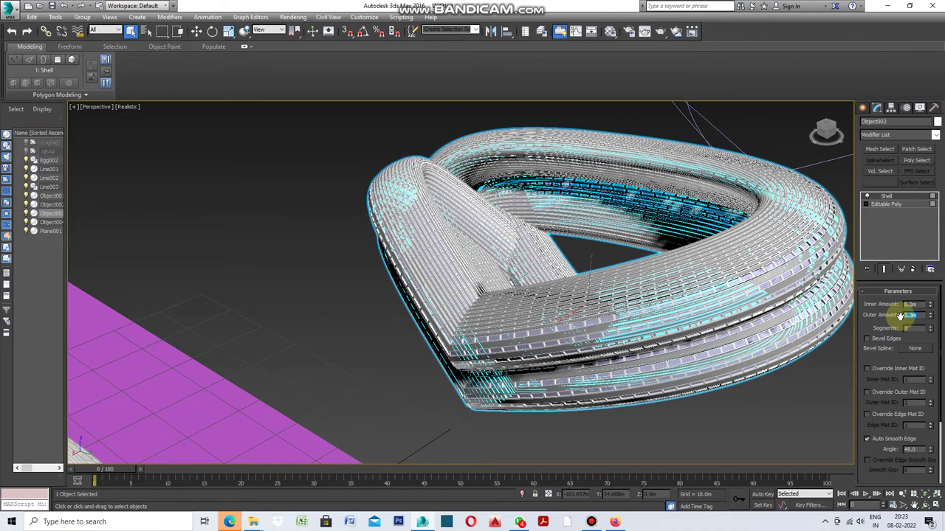
{"action": "type", "text": "1"}
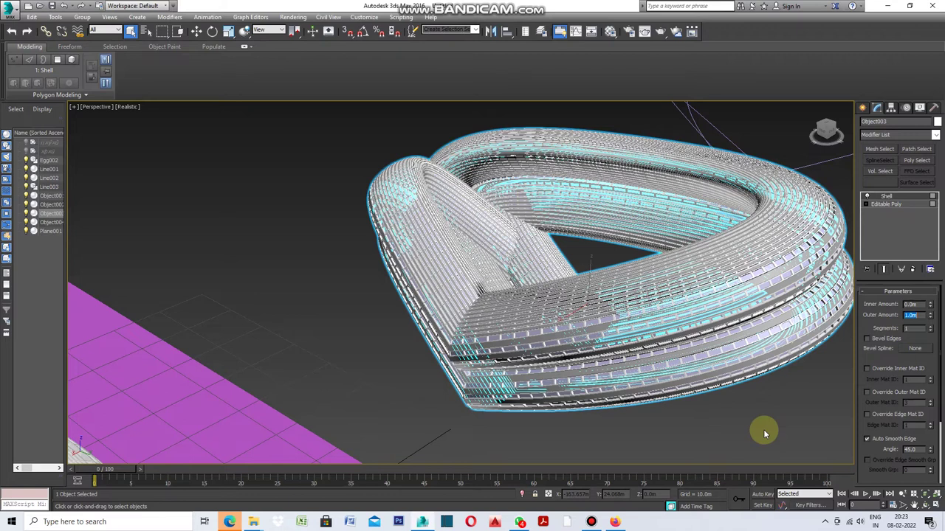
{"action": "left_click", "coordinate": [784, 428]}
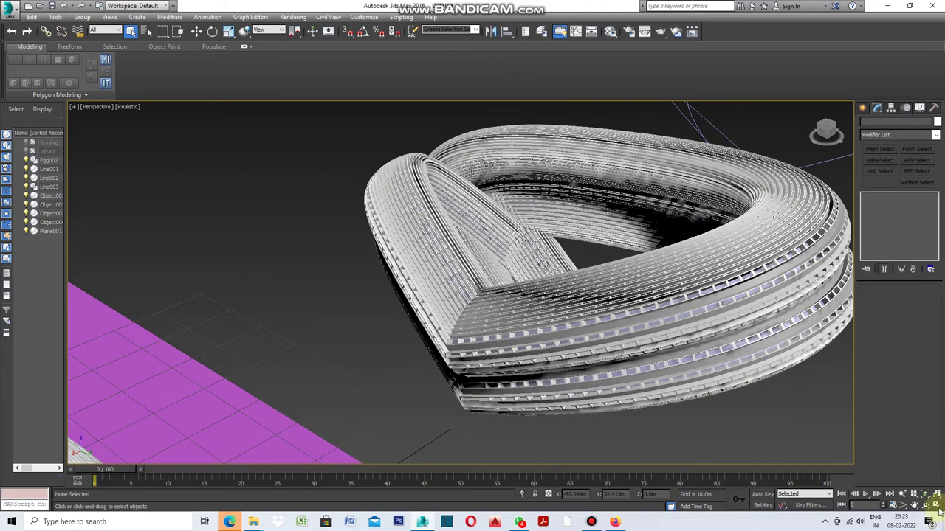
{"action": "left_click", "coordinate": [129, 108]}
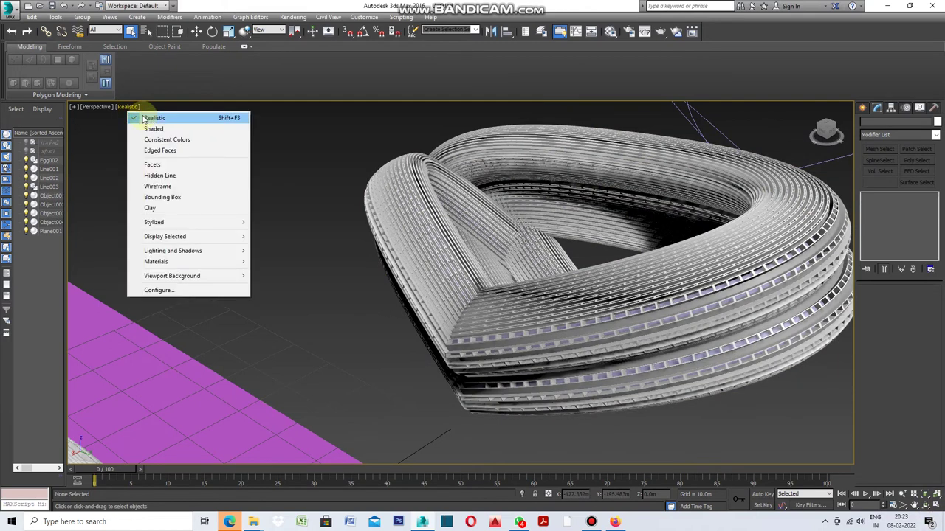
{"action": "left_click", "coordinate": [166, 150]}
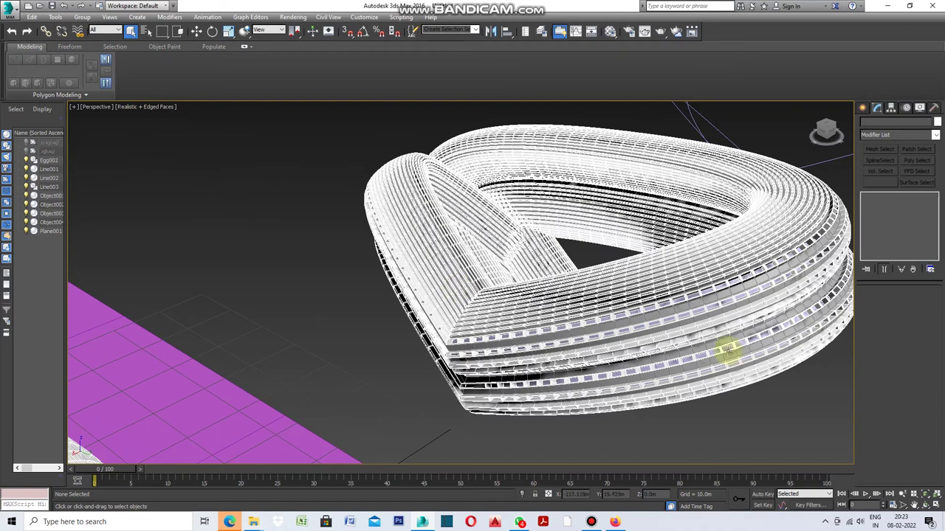
{"action": "left_click", "coordinate": [927, 508]}
{"action": "left_click_drag", "start_coordinate": [573, 281], "coordinate": [302, 255]}
{"action": "left_click_drag", "start_coordinate": [494, 277], "coordinate": [497, 293]}
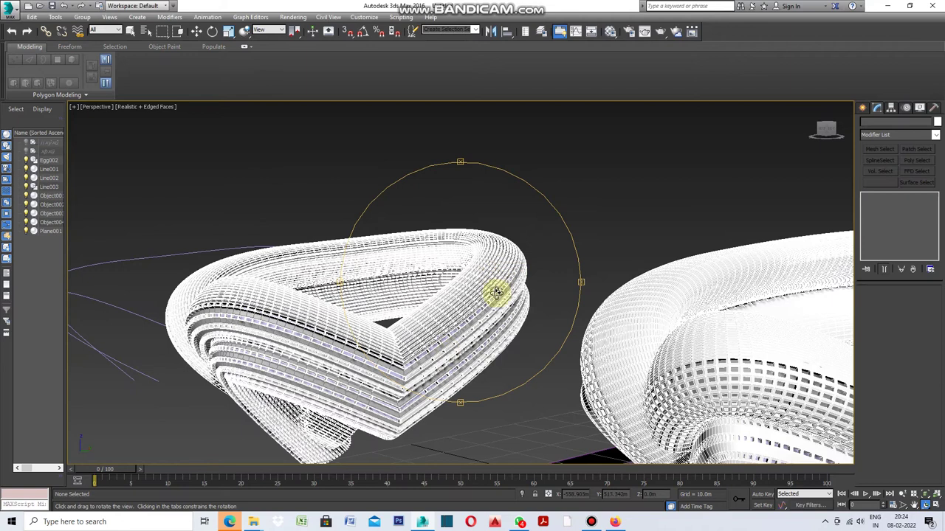
{"action": "left_click_drag", "start_coordinate": [379, 386], "coordinate": [332, 401]}
{"action": "scroll", "coordinate": [345, 386], "scroll_direction": "up", "scroll_amount": 3}
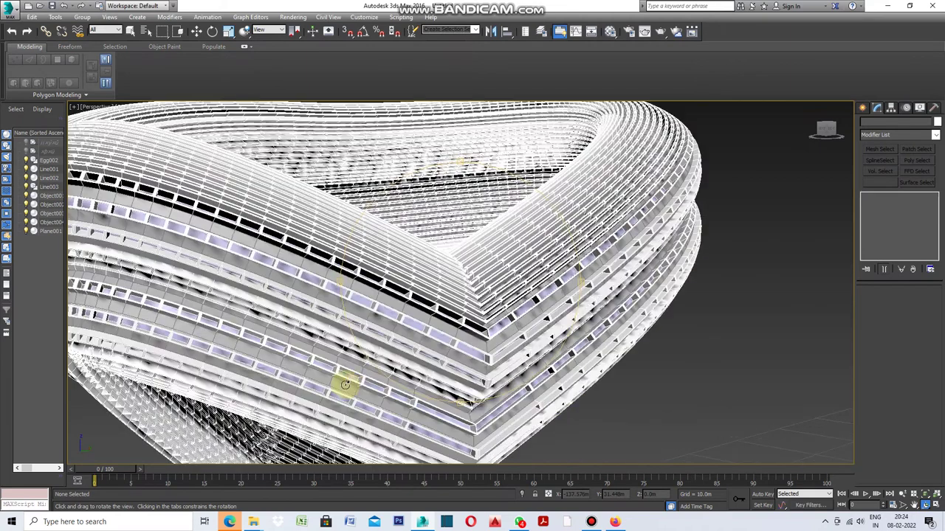
{"action": "scroll", "coordinate": [442, 381], "scroll_direction": "up", "scroll_amount": 2}
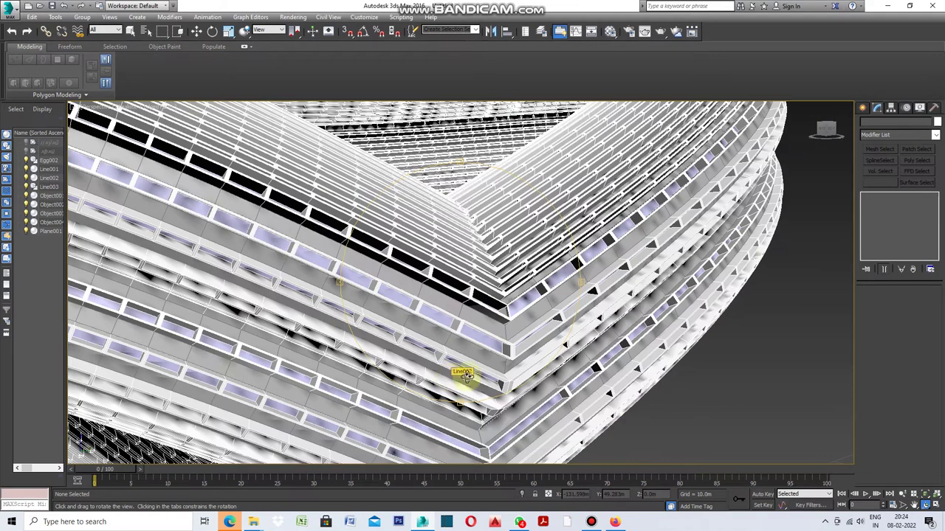
{"action": "scroll", "coordinate": [485, 375], "scroll_direction": "down", "scroll_amount": 2}
{"action": "scroll", "coordinate": [485, 375], "scroll_direction": "down", "scroll_amount": 2}
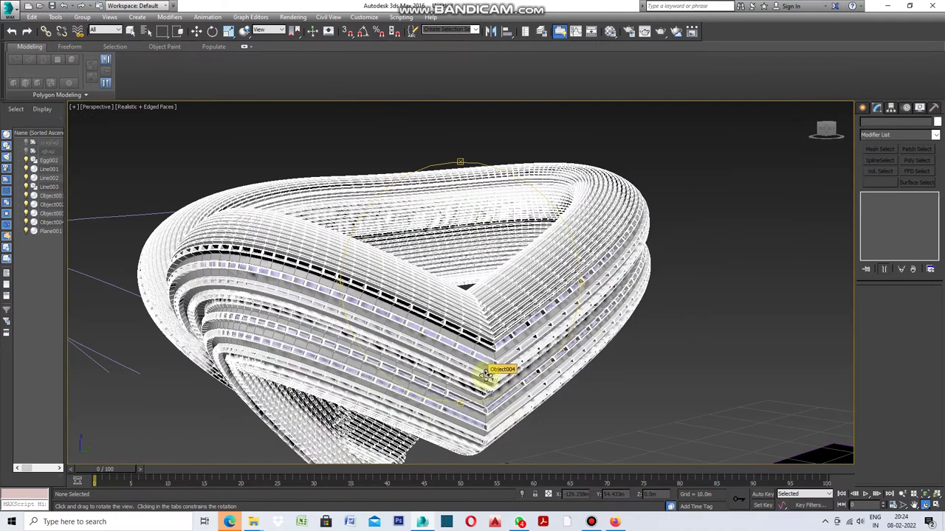
{"action": "scroll", "coordinate": [421, 398], "scroll_direction": "up", "scroll_amount": 3}
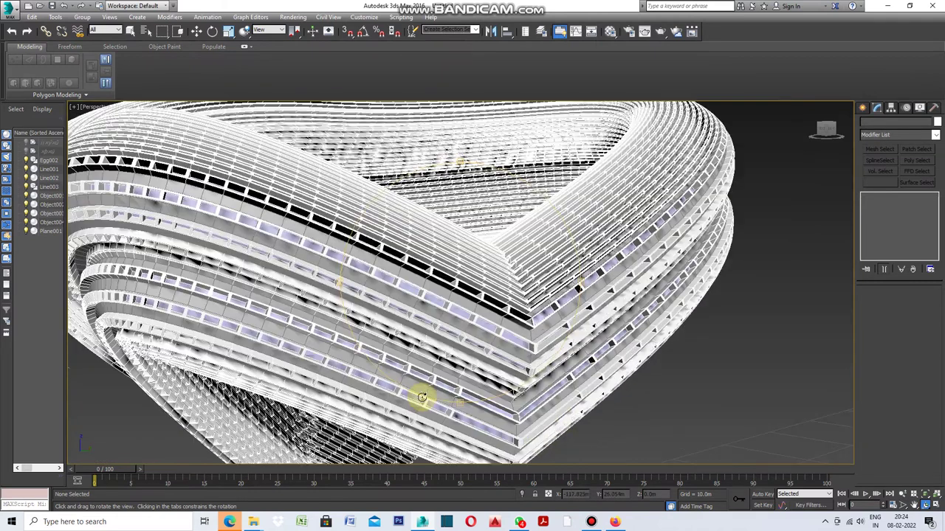
{"action": "scroll", "coordinate": [441, 383], "scroll_direction": "up", "scroll_amount": 2}
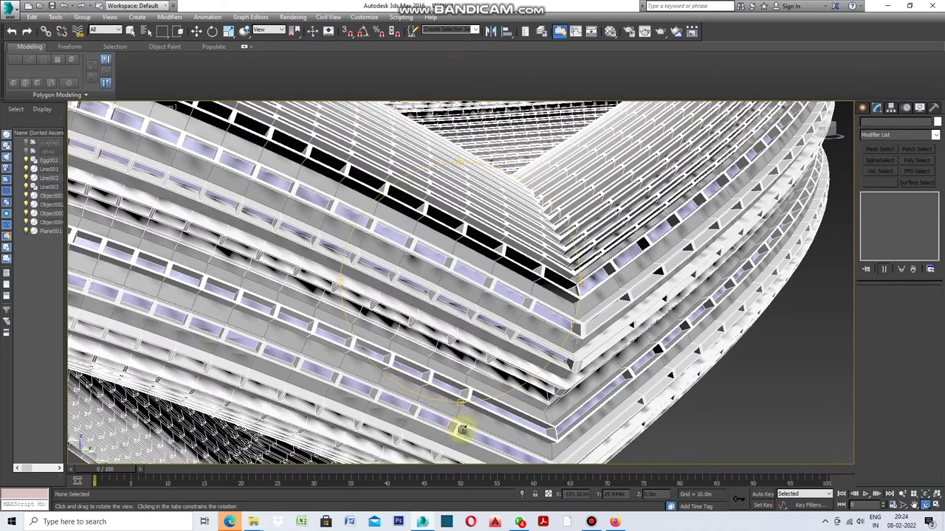
Return to object selection and select Object004, the inset facade panels
{"action": "left_click", "coordinate": [130, 32]}
{"action": "left_click", "coordinate": [490, 299]}
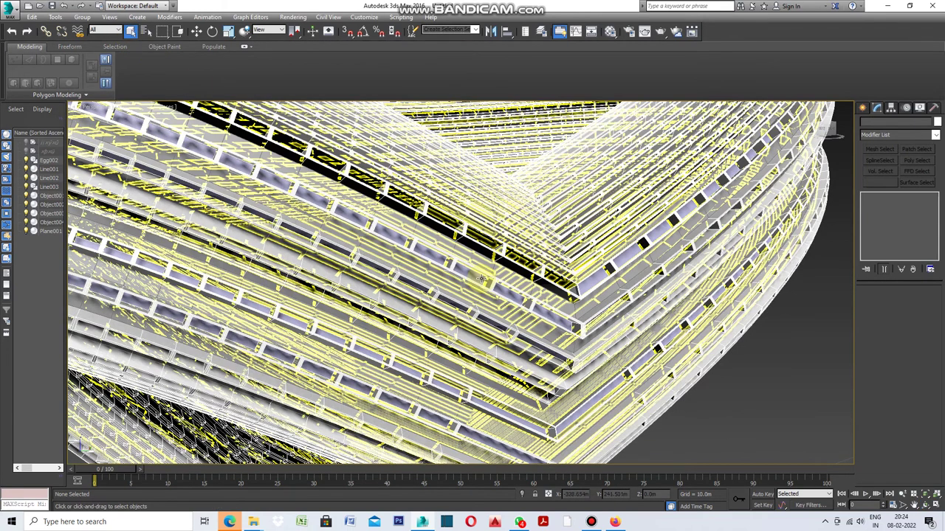
{"action": "left_click", "coordinate": [476, 276]}
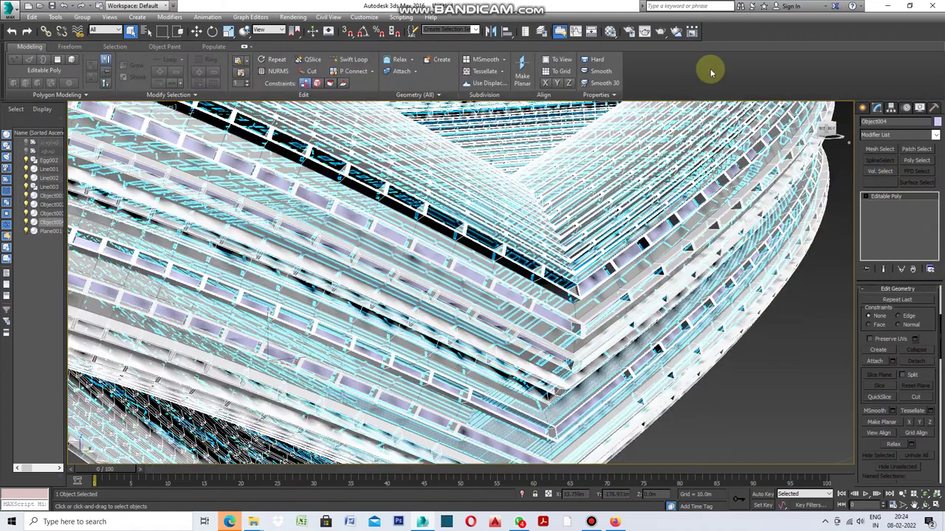
Assign Object004 an Architectural material with the Glass - Clear template, then deselect
{"action": "left_click", "coordinate": [609, 32]}
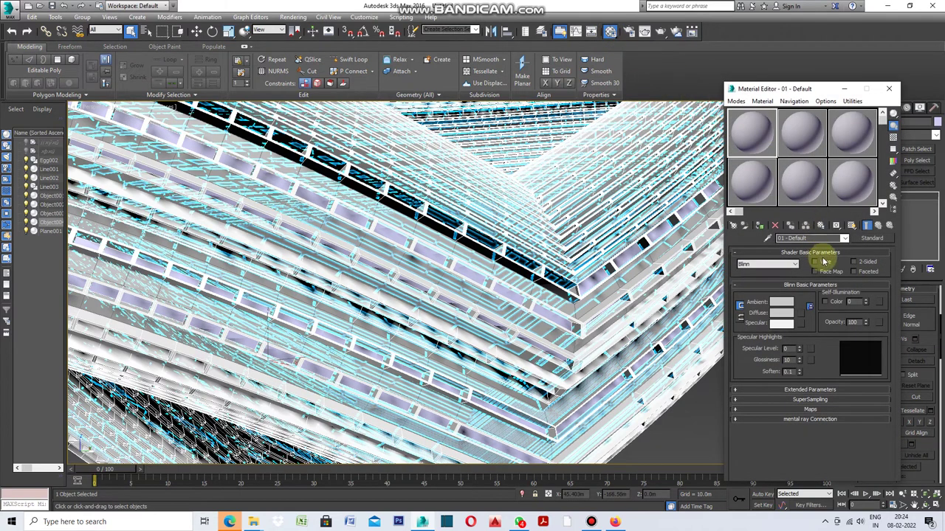
{"action": "left_click", "coordinate": [843, 270]}
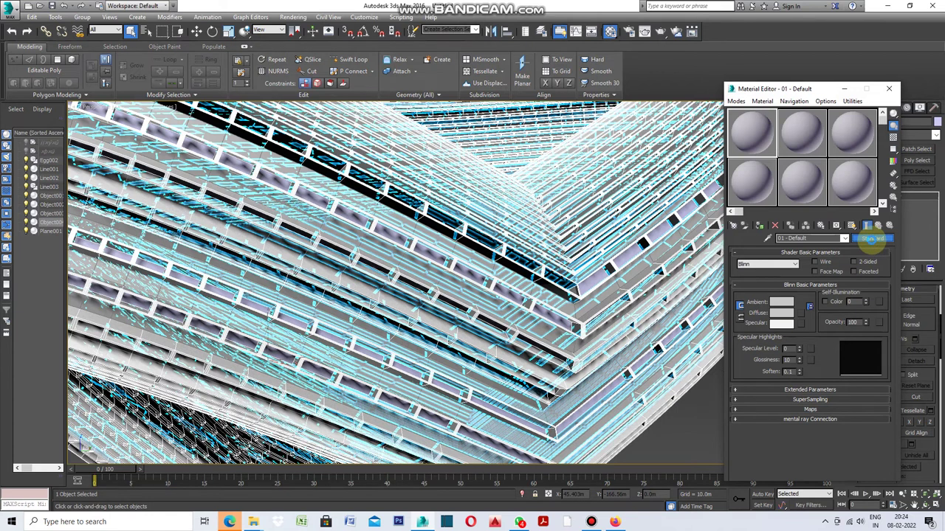
{"action": "left_click", "coordinate": [871, 238]}
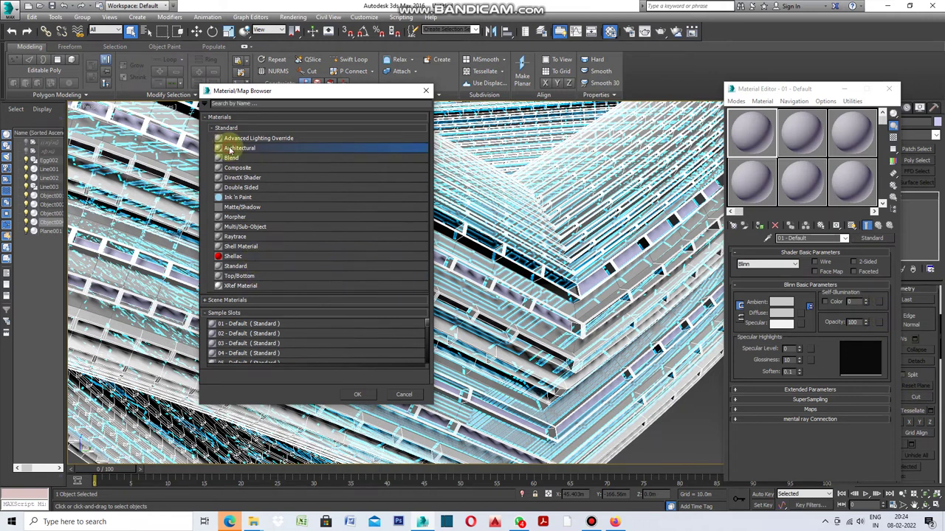
{"action": "left_click", "coordinate": [359, 393]}
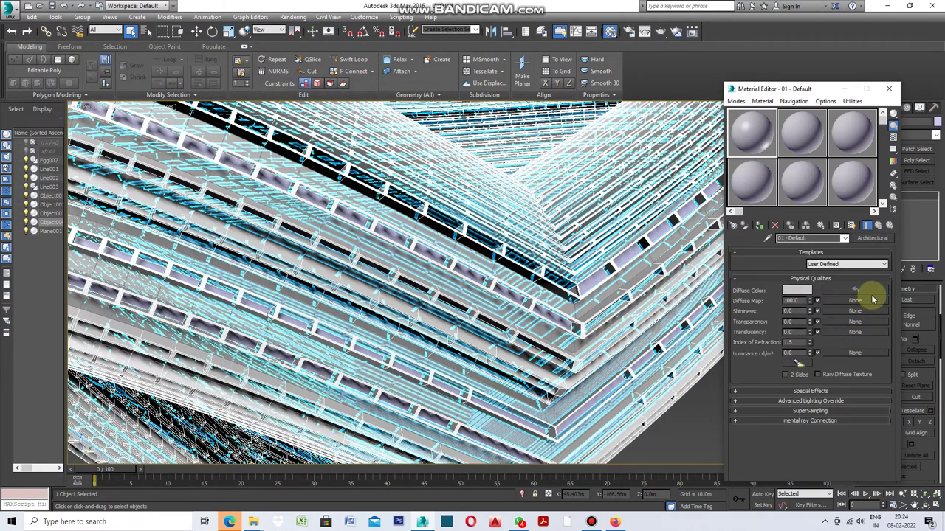
{"action": "left_click", "coordinate": [885, 265]}
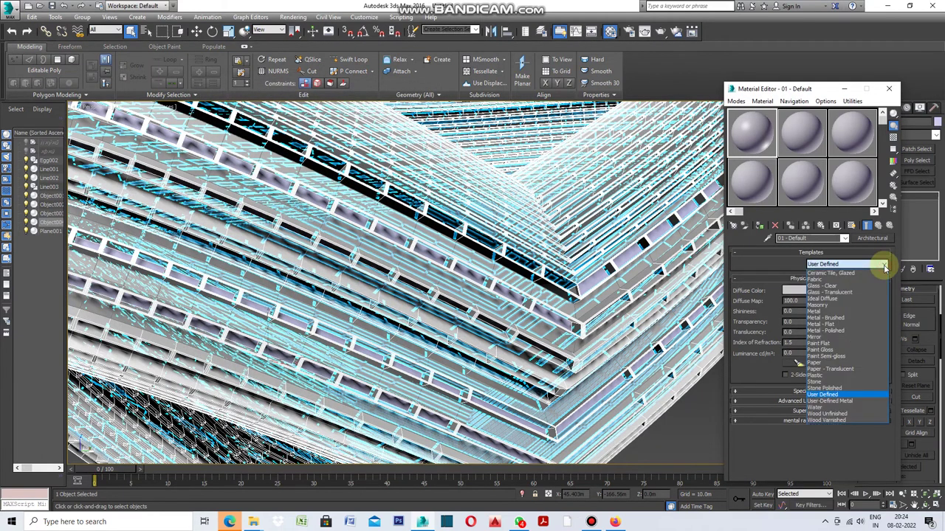
{"action": "left_click", "coordinate": [841, 286]}
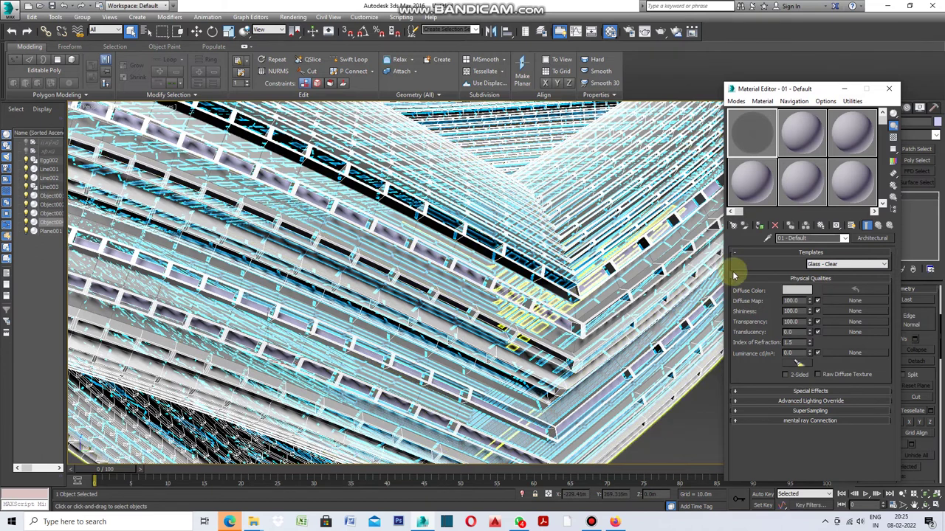
{"action": "left_click", "coordinate": [760, 228]}
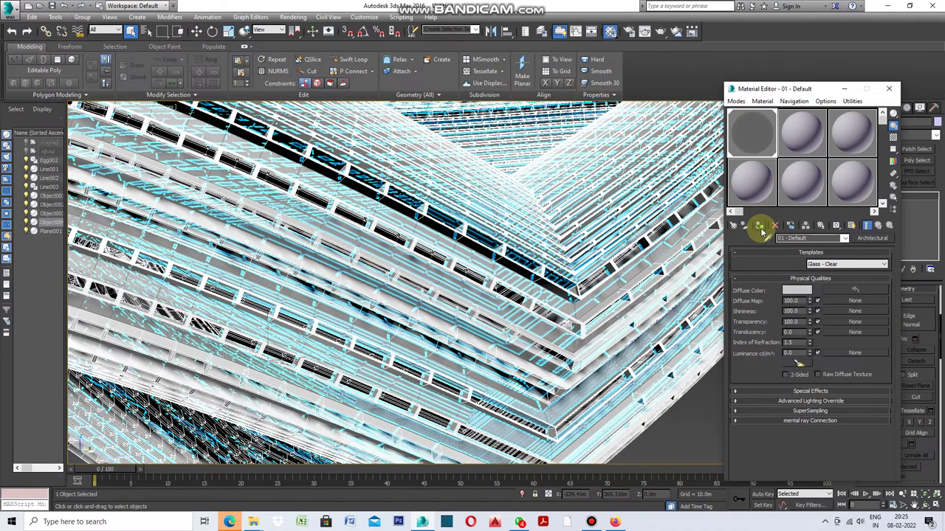
{"action": "left_click", "coordinate": [697, 418]}
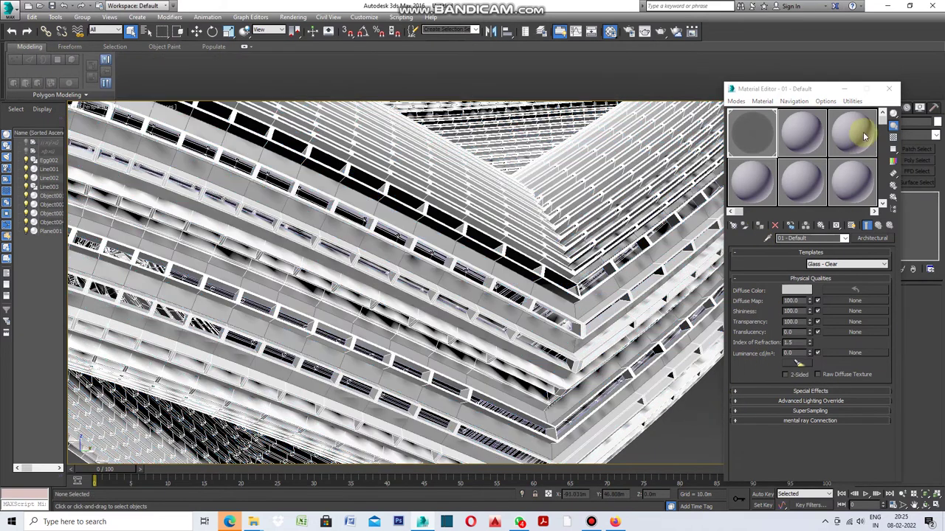
Minimize the Material Editor and turn off Edged Faces in the viewport shading
{"action": "left_click", "coordinate": [851, 100]}
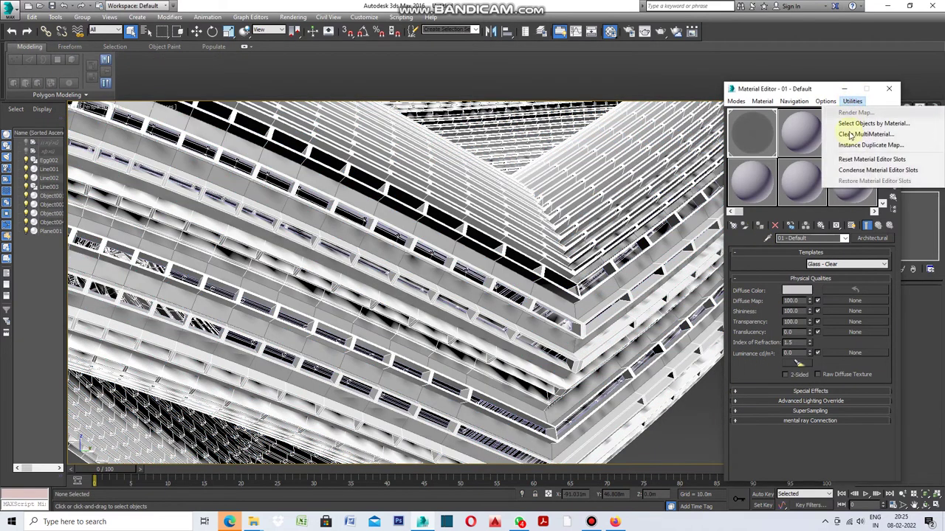
{"action": "left_click", "coordinate": [843, 89]}
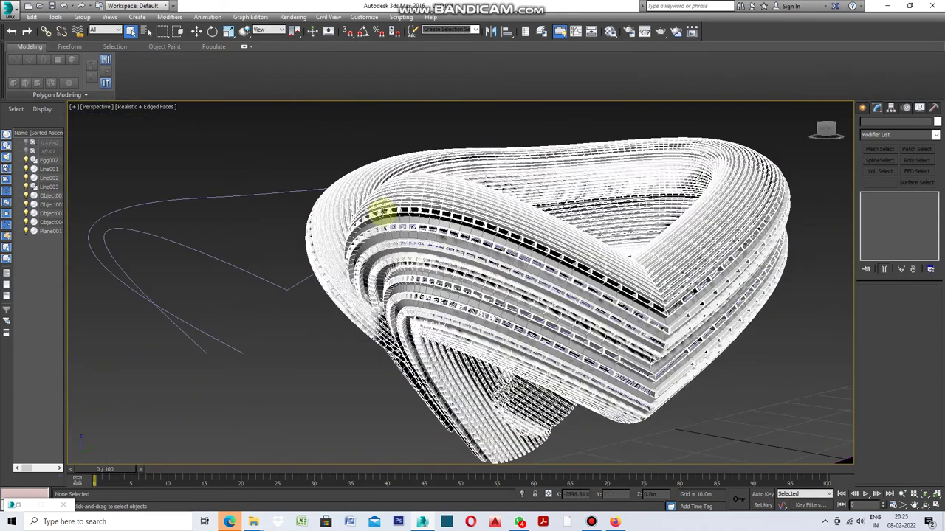
{"action": "left_click", "coordinate": [154, 106]}
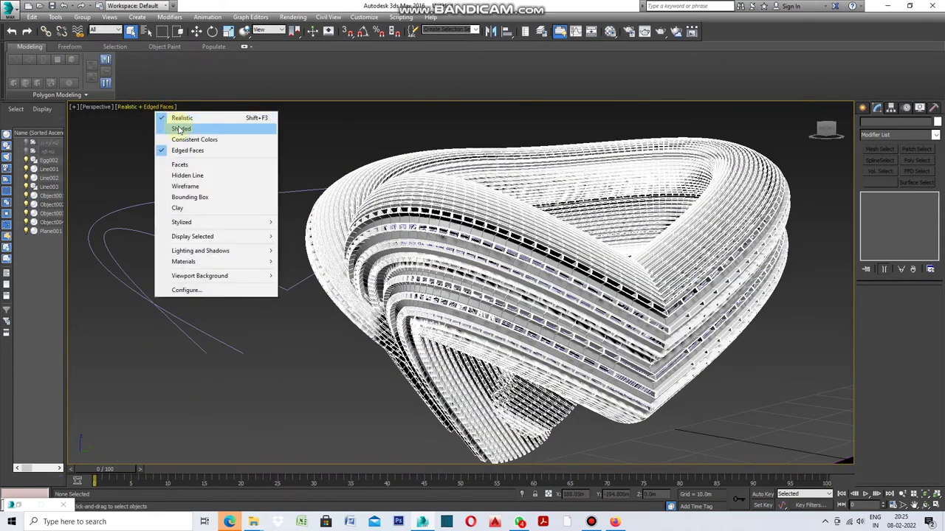
{"action": "left_click", "coordinate": [189, 152]}
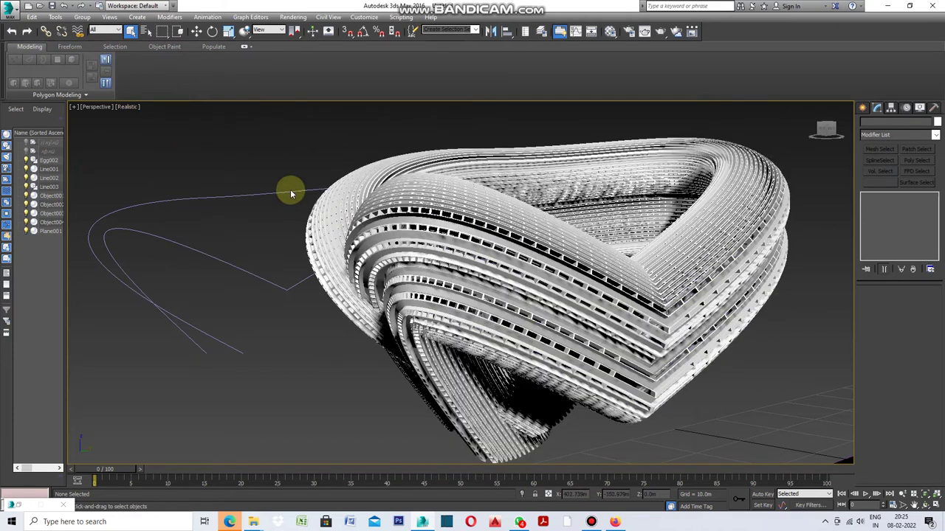
Orbit closer to the tower to bring the magenta ground plane into view
{"action": "left_click", "coordinate": [921, 508]}
{"action": "mouse_move", "coordinate": [581, 289]}
{"action": "left_mouse_down"}
{"action": "mouse_move", "coordinate": [492, 290]}
{"action": "mouse_move", "coordinate": [495, 308]}
{"action": "left_mouse_up"}
{"action": "mouse_move", "coordinate": [576, 304]}
{"action": "left_mouse_down"}
{"action": "mouse_move", "coordinate": [548, 306]}
{"action": "mouse_move", "coordinate": [544, 327]}
{"action": "mouse_move", "coordinate": [596, 309]}
{"action": "mouse_move", "coordinate": [572, 309]}
{"action": "left_mouse_up"}
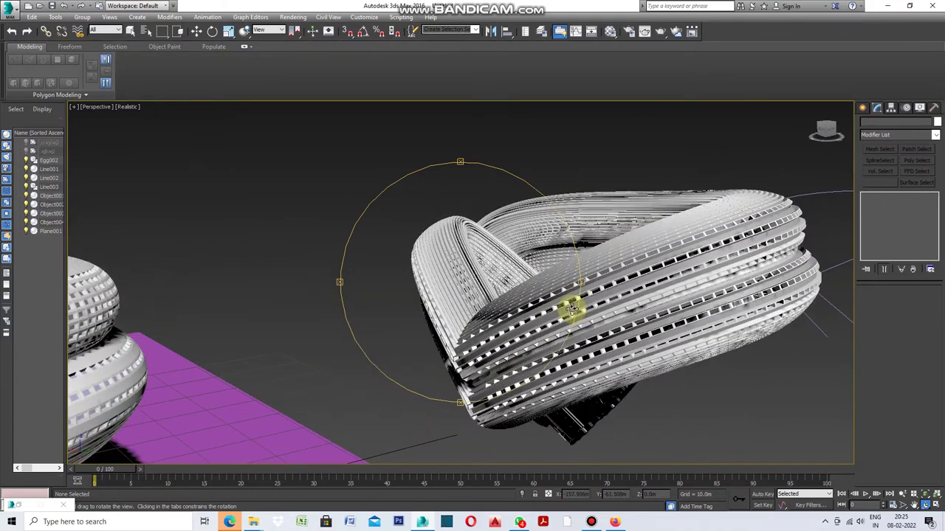
{"action": "left_click", "coordinate": [753, 387]}
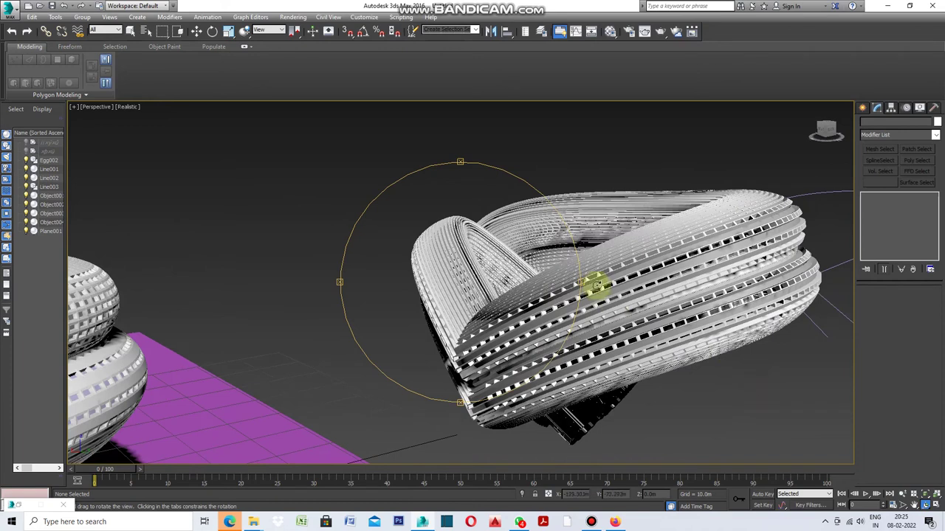
{"action": "right_click", "coordinate": [636, 355]}
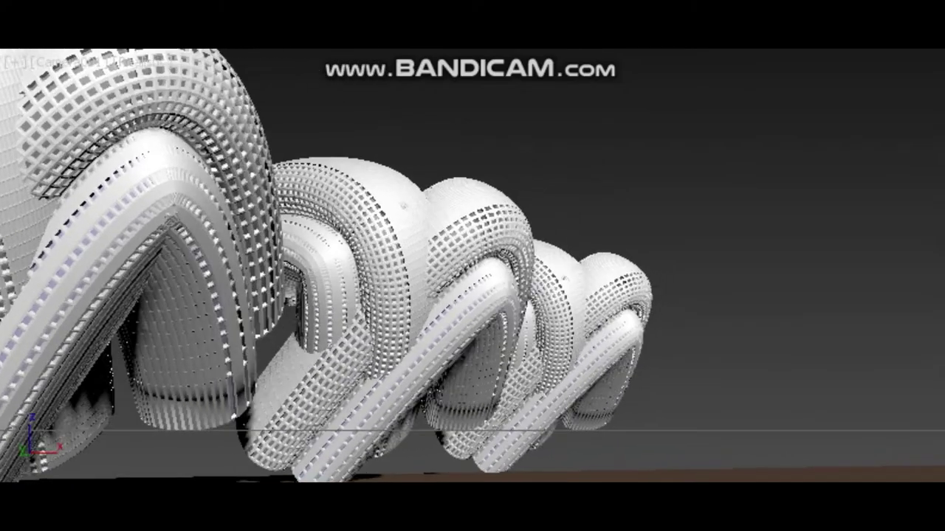